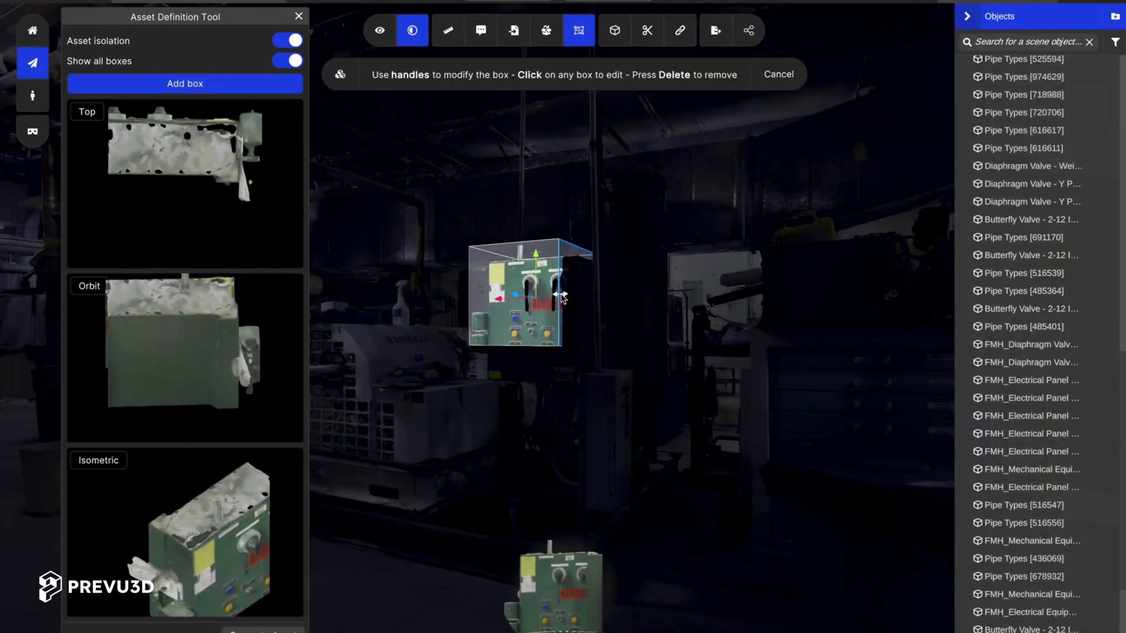
- Widen the panel's box down to its base and add a box over the tank
left_click_drag(561, 299, 591, 299)
left_click_drag(531, 348, 532, 394)
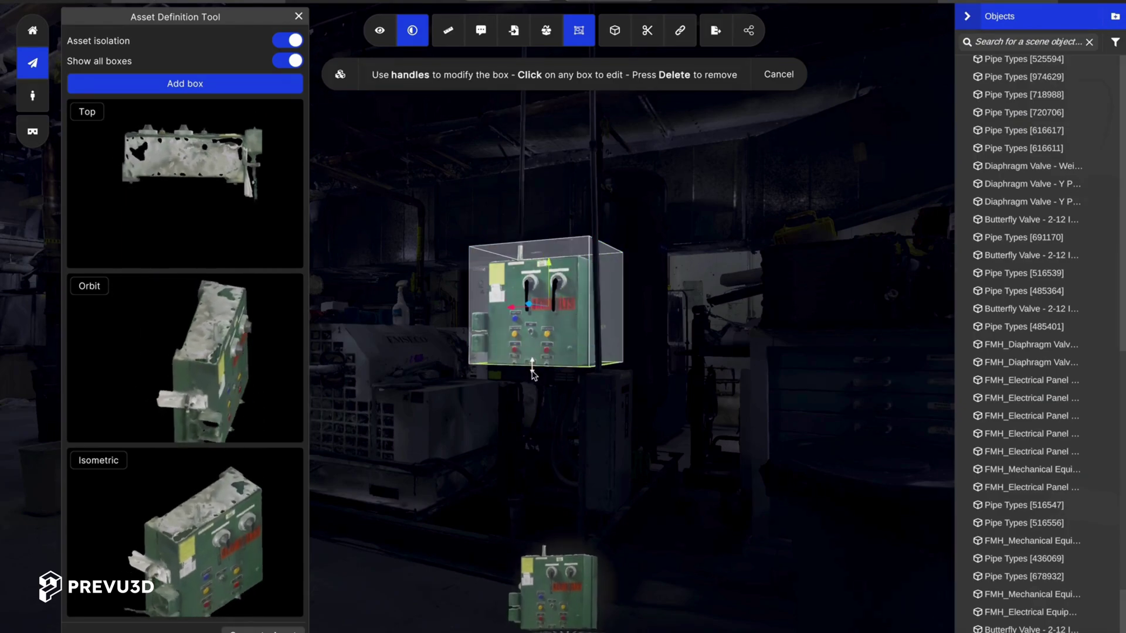
left_click(247, 85)
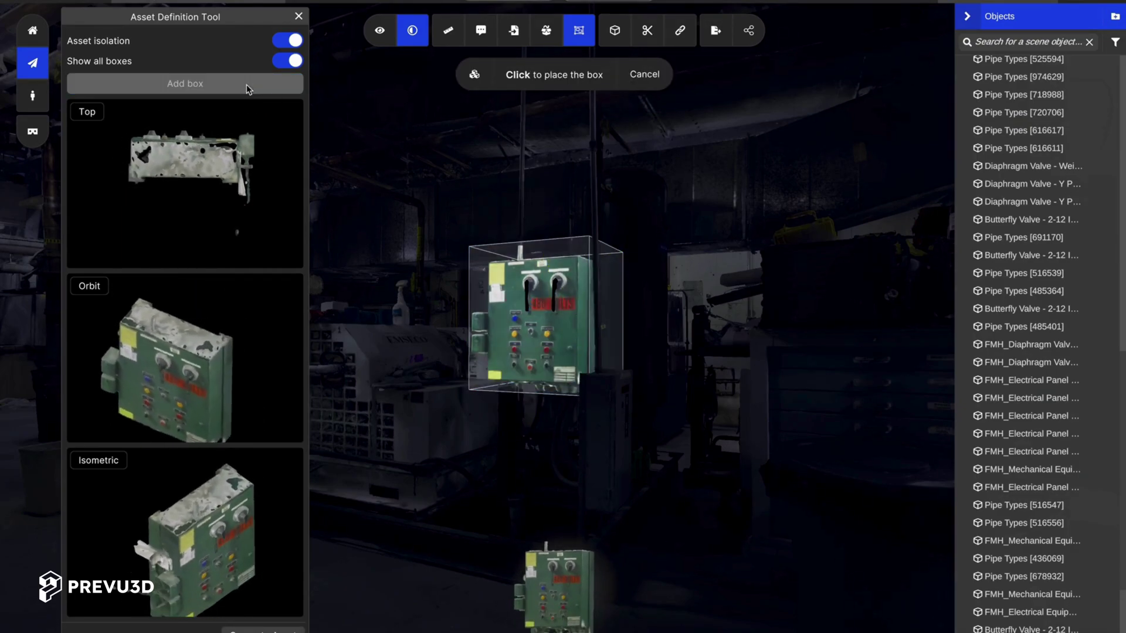
left_click(616, 204)
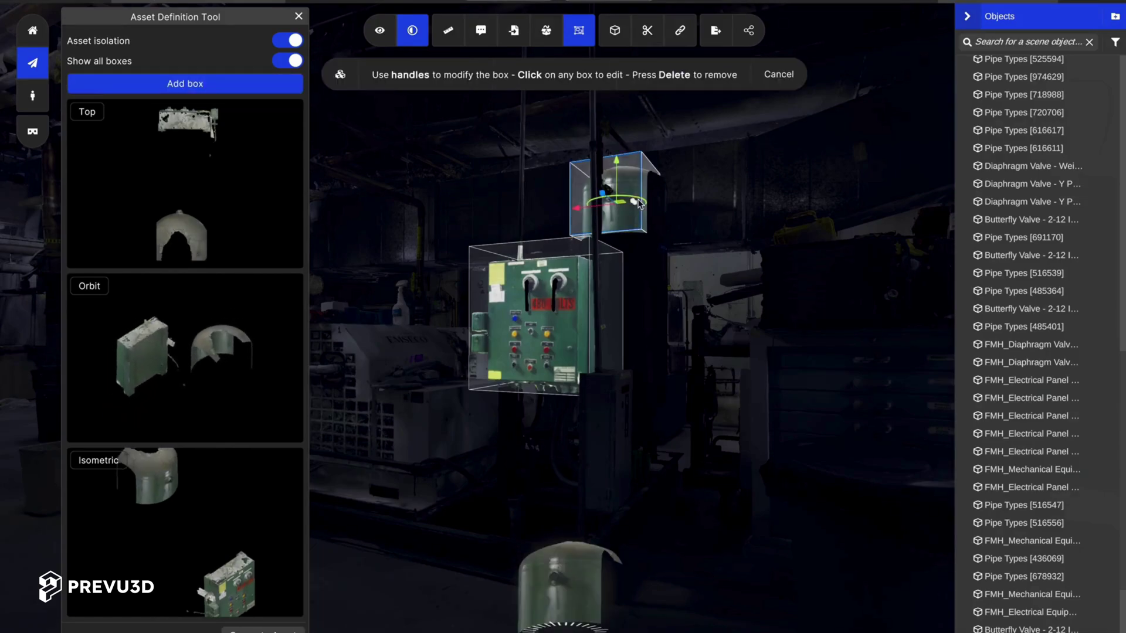
mouse_move(642, 197)
left_mouse_down()
mouse_move(668, 195)
mouse_move(646, 476)
left_mouse_up()
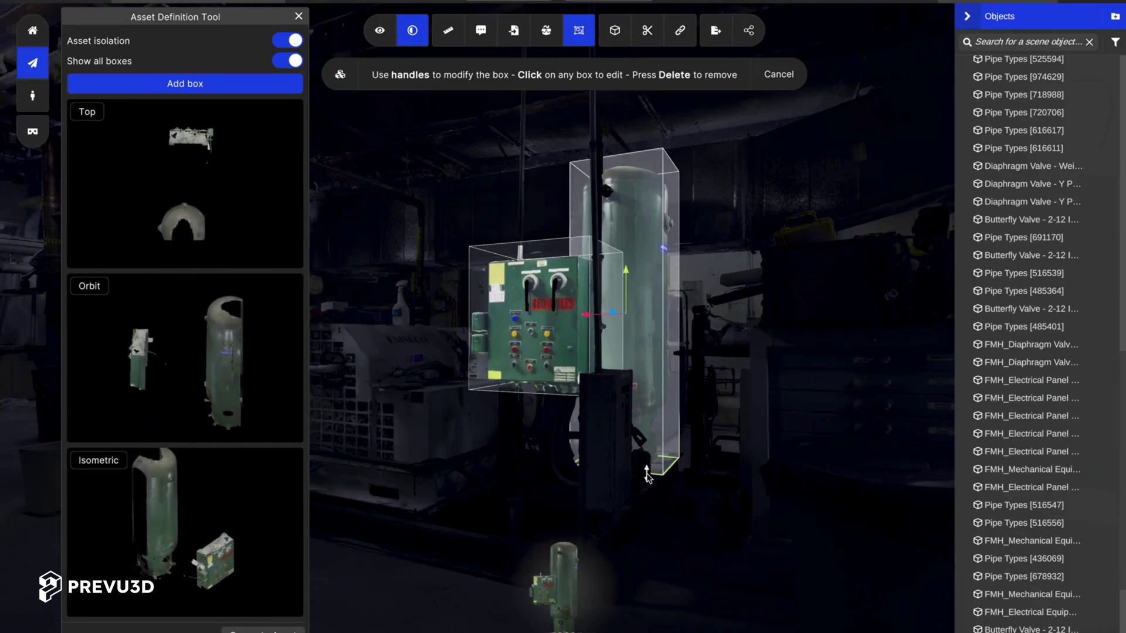
- Raise the top of the tank's box so it fully covers the tank
mouse_move(664, 249)
left_mouse_down()
mouse_move(563, 264)
mouse_move(555, 246)
left_mouse_up()
left_click(556, 237)
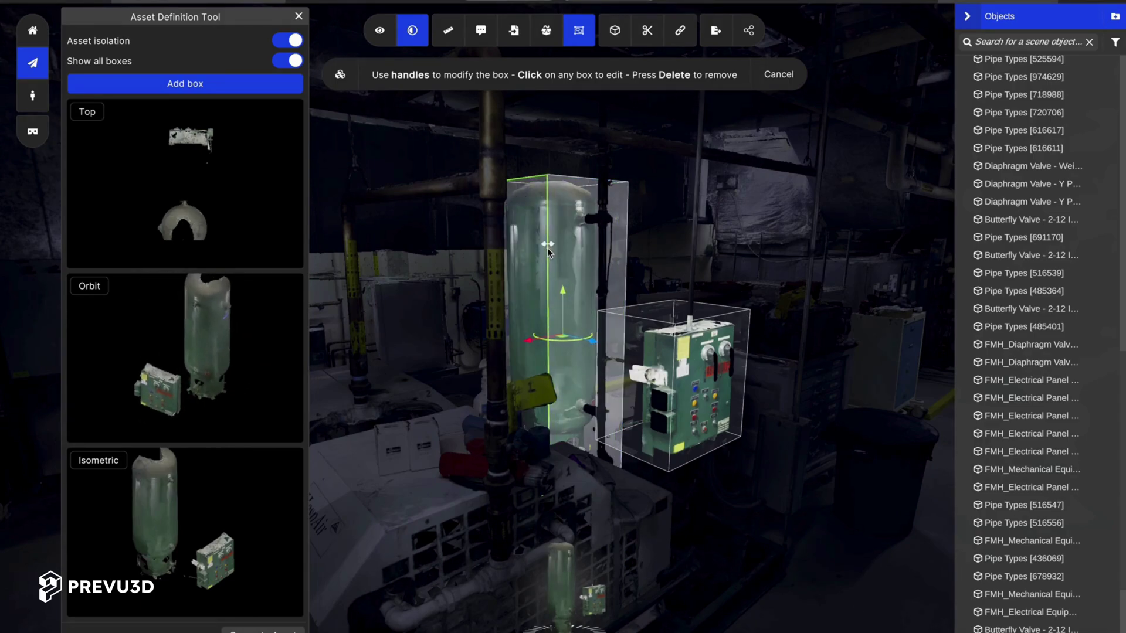
mouse_move(669, 290)
left_mouse_down()
mouse_move(564, 290)
mouse_move(489, 274)
left_mouse_up()
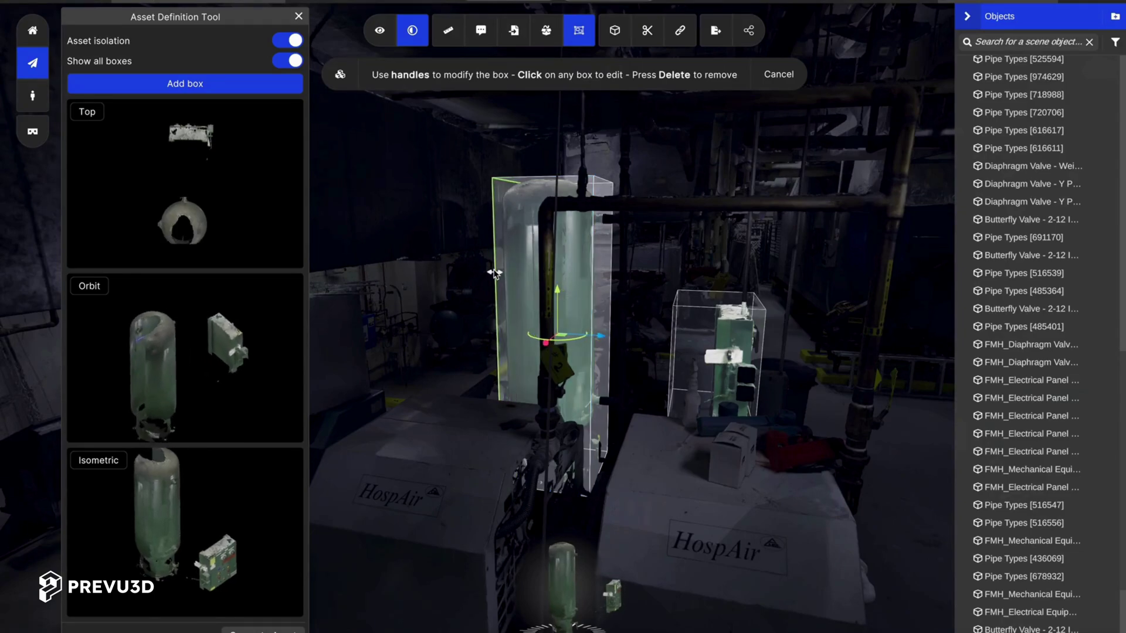
left_click_drag(529, 178, 528, 166)
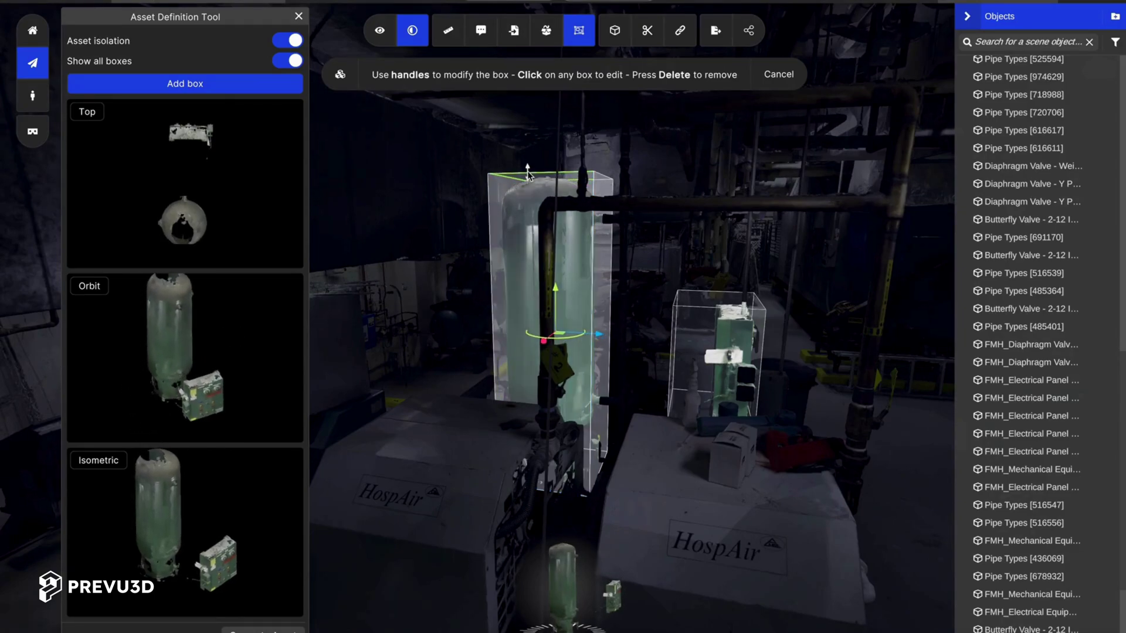
left_click_drag(747, 529, 488, 619)
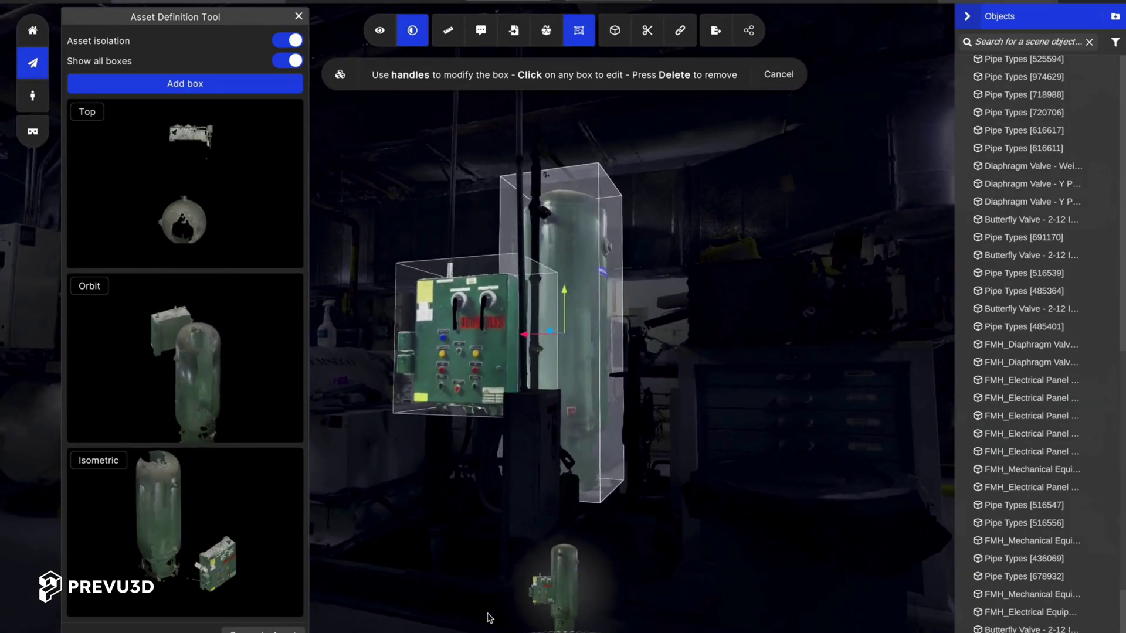
- Box the white cabinet, trim its left side, extend it to the base, and generate the asset
left_click(184, 82)
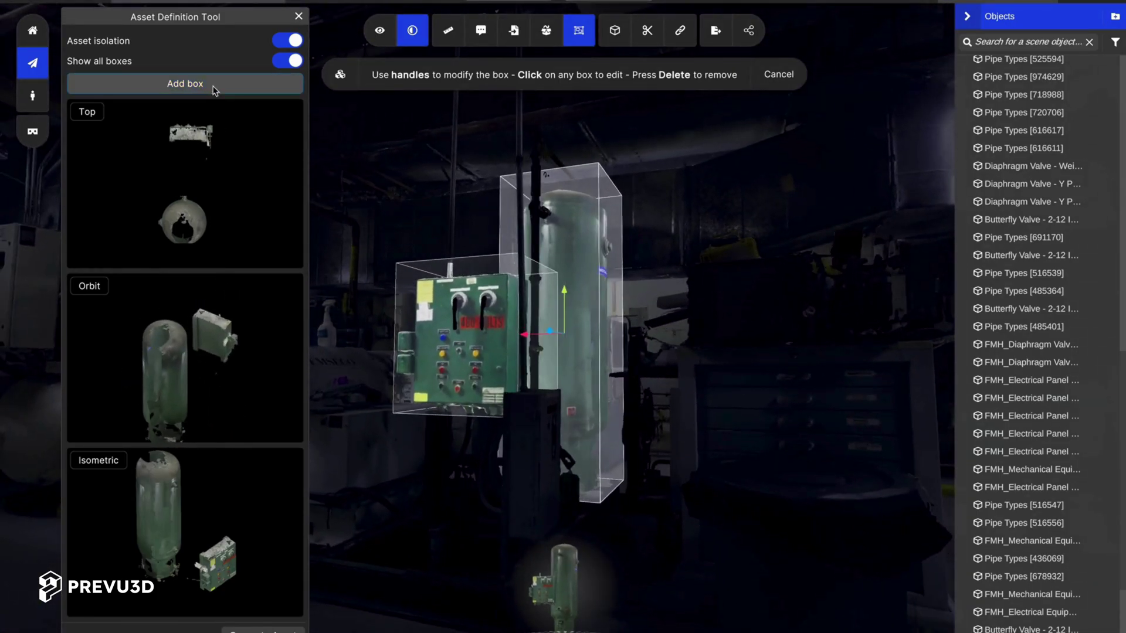
left_click(537, 425)
mouse_move(536, 425)
left_mouse_down()
mouse_move(565, 453)
mouse_move(595, 418)
mouse_move(581, 422)
left_mouse_up()
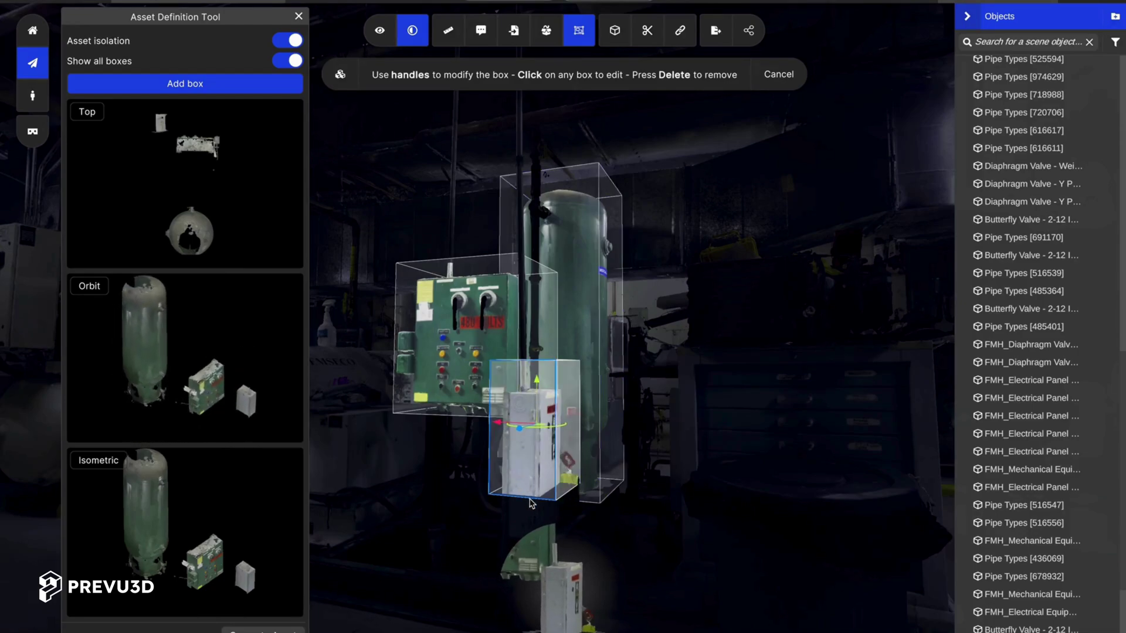
left_click_drag(531, 504, 539, 572)
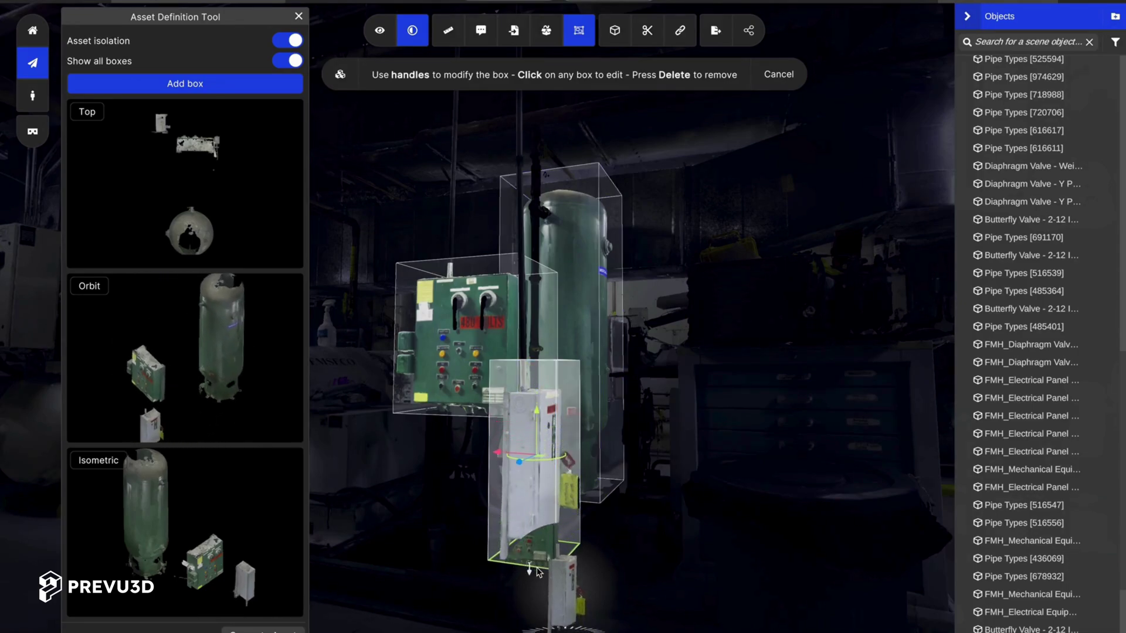
left_click(265, 630)
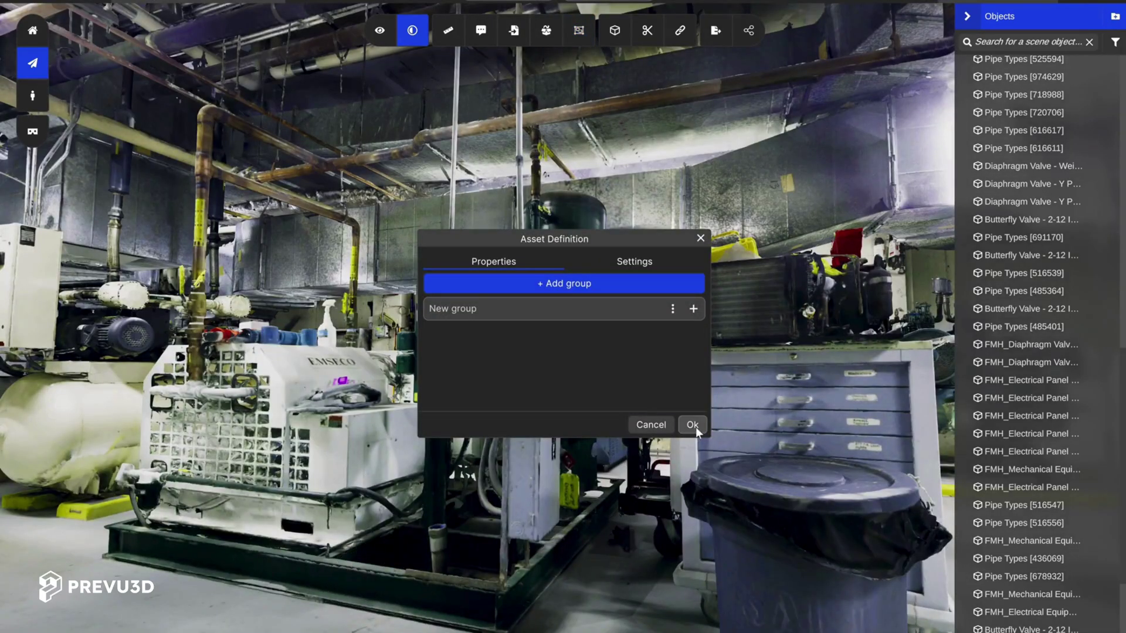
- Accept the generated asset and open its Asset Definition properties
left_click(696, 429)
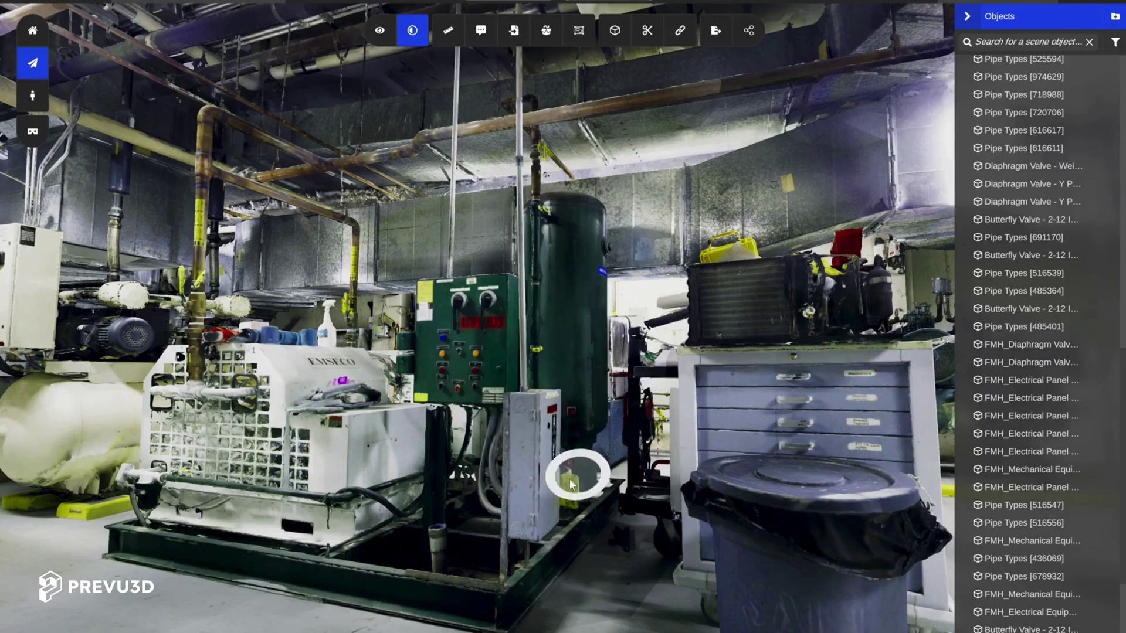
left_click(541, 488)
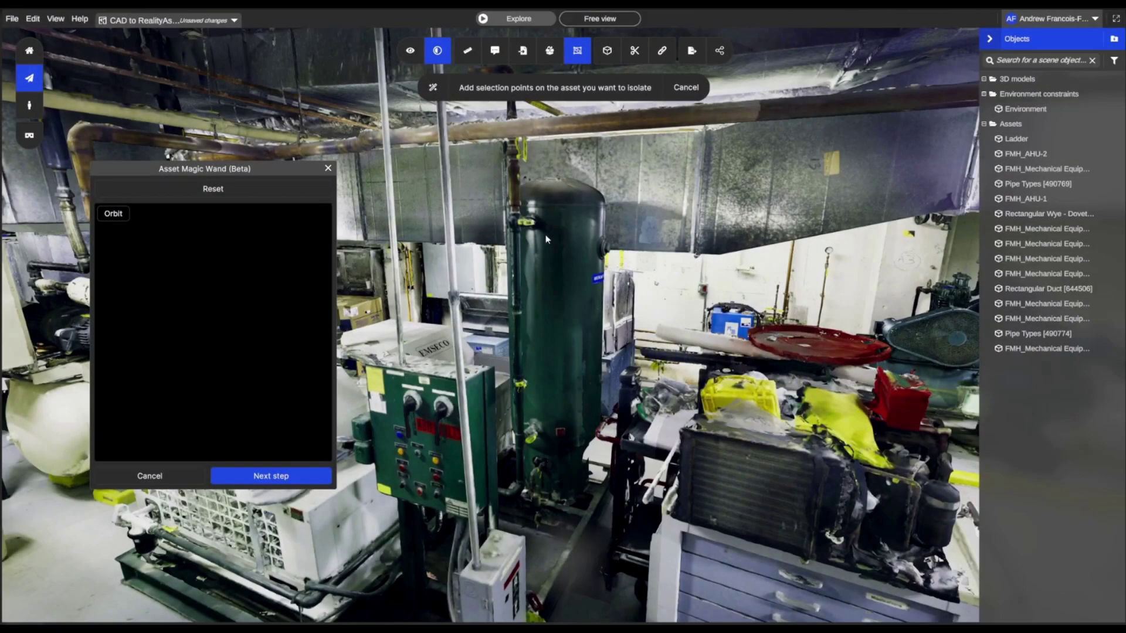
- Isolate the tall tank with three Magic Wand selection points
left_click(559, 281)
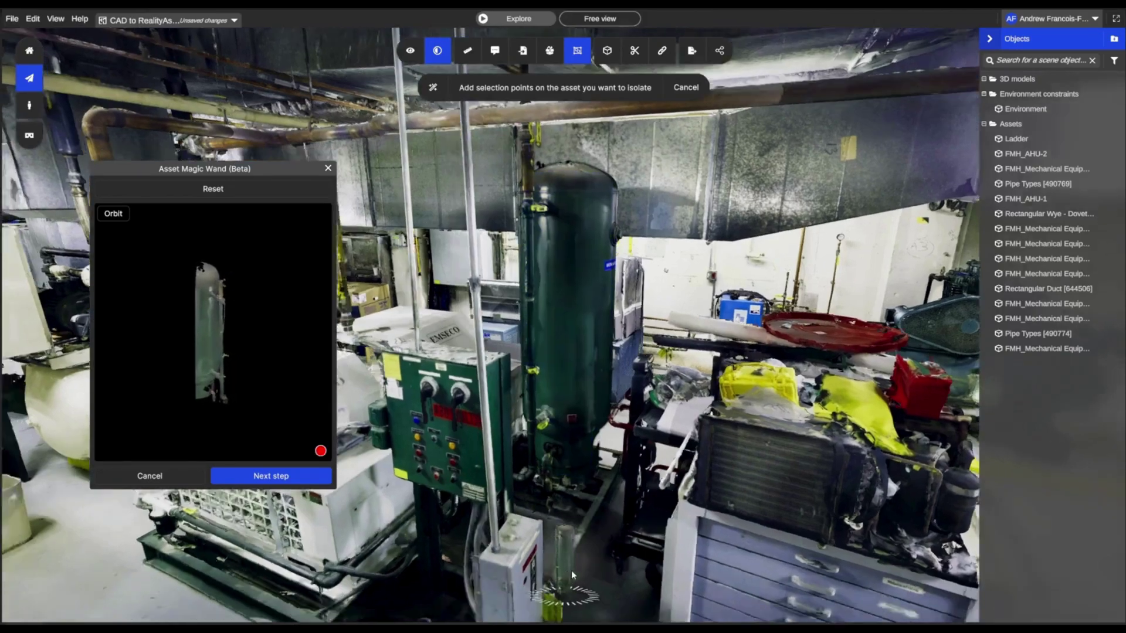
left_click_drag(570, 580, 650, 577)
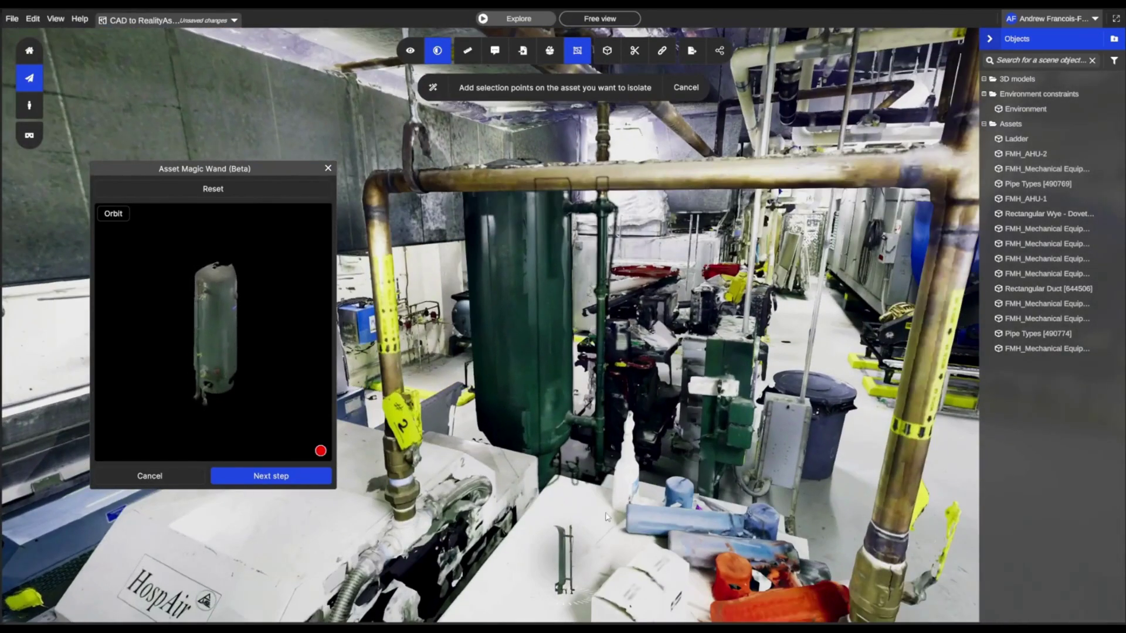
left_click(510, 299)
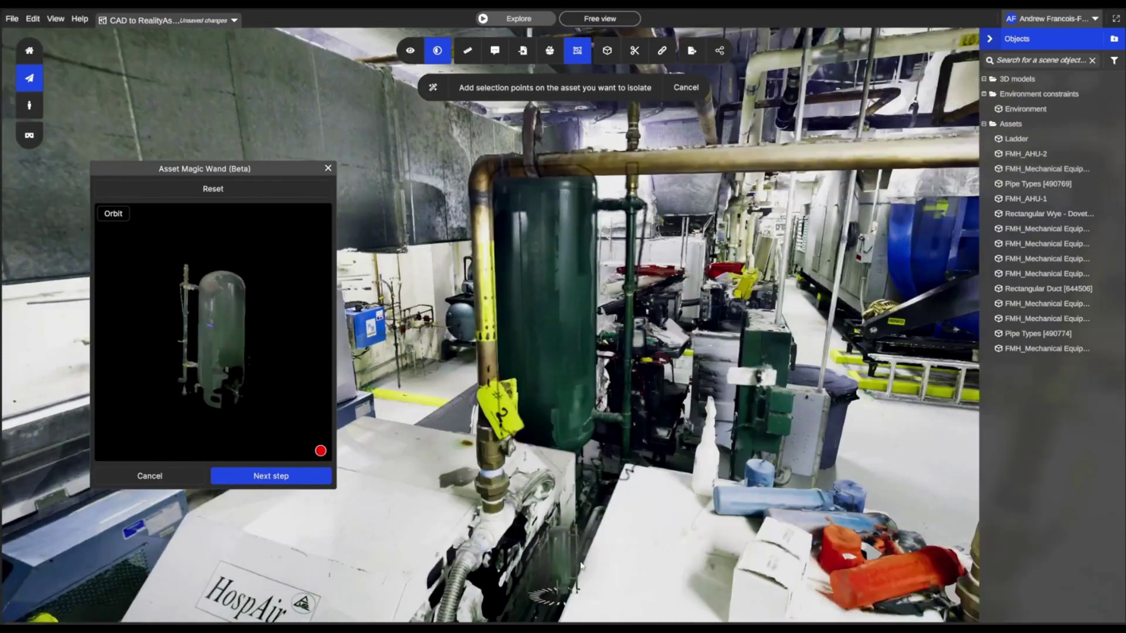
left_click_drag(558, 570, 643, 551)
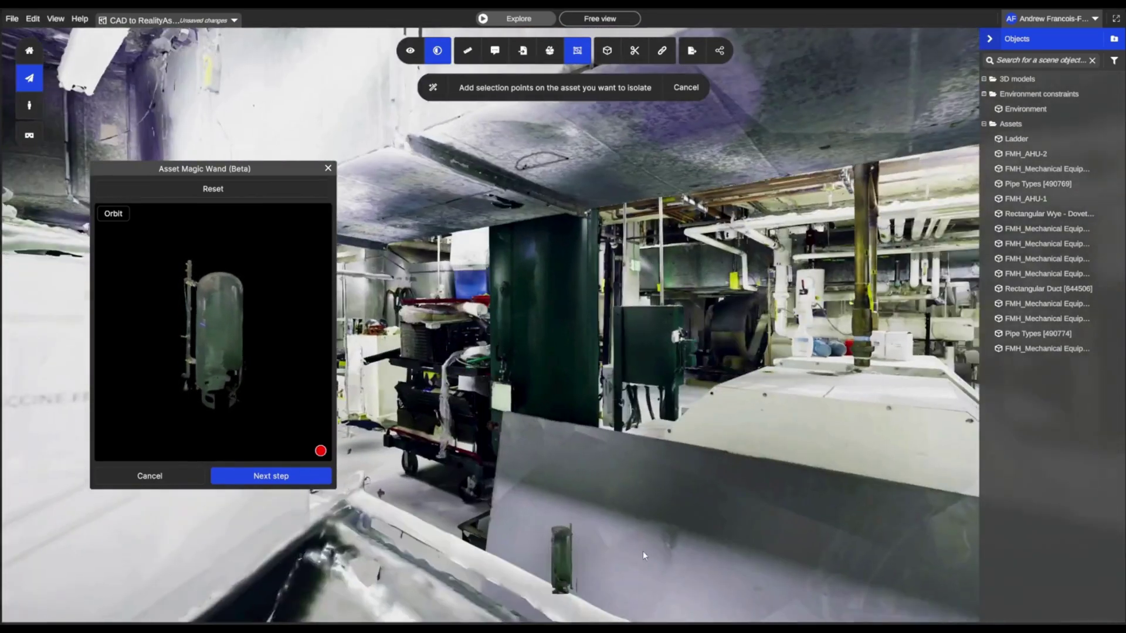
left_click(543, 323)
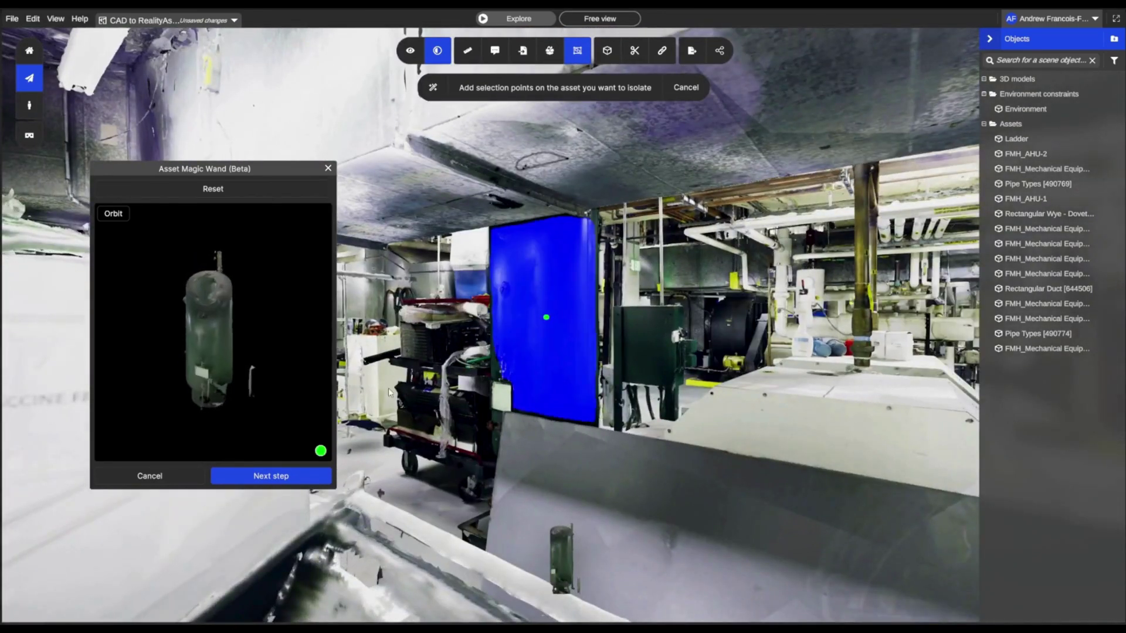
- Create the isolated tank as a new asset and accept its properties
left_click(271, 476)
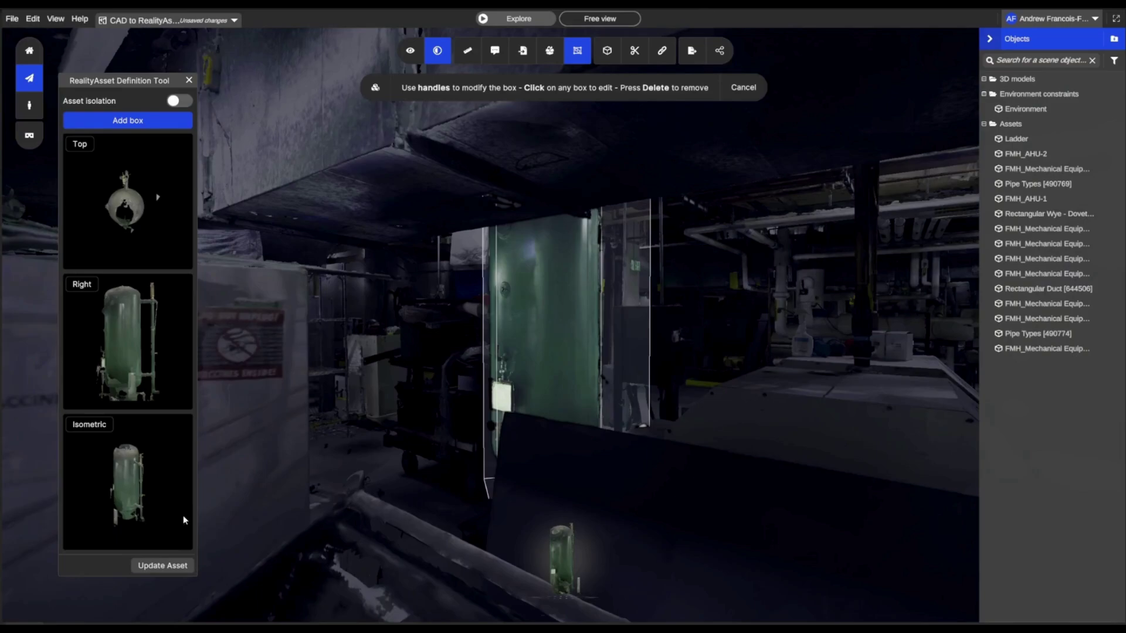
left_click(163, 565)
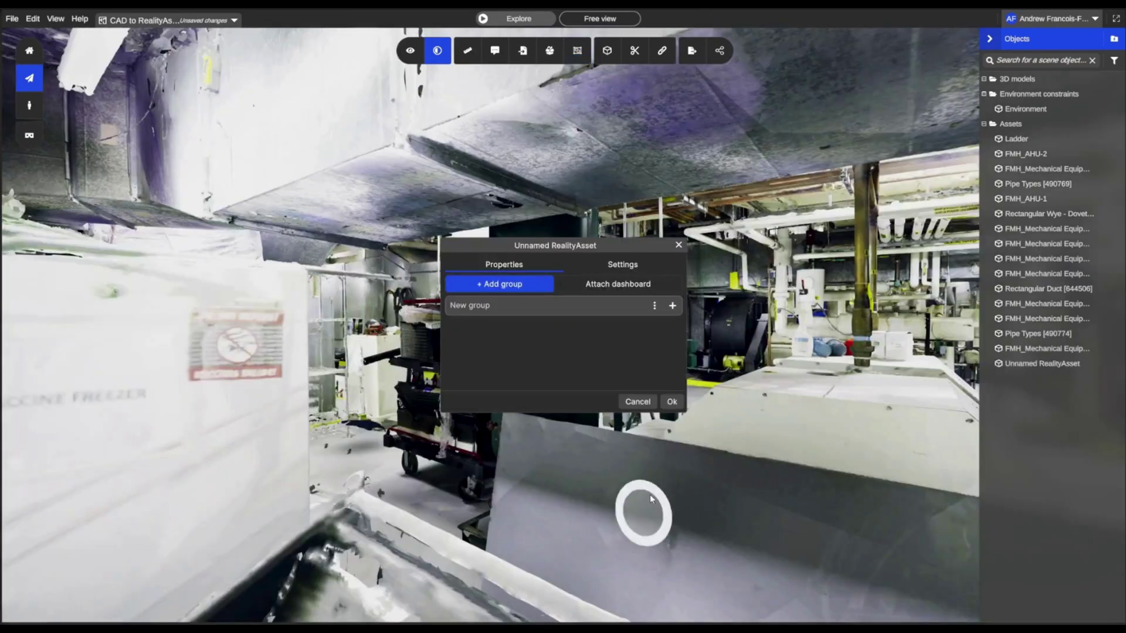
left_click(674, 400)
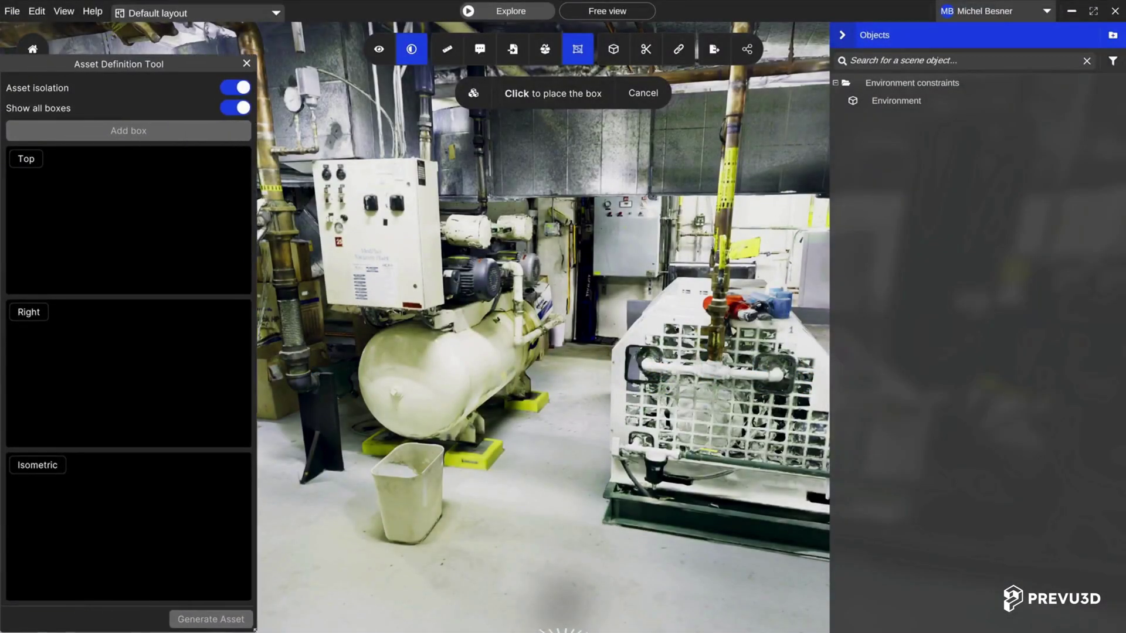
- Box the whole tank and add a taller box at its end
left_click(411, 362)
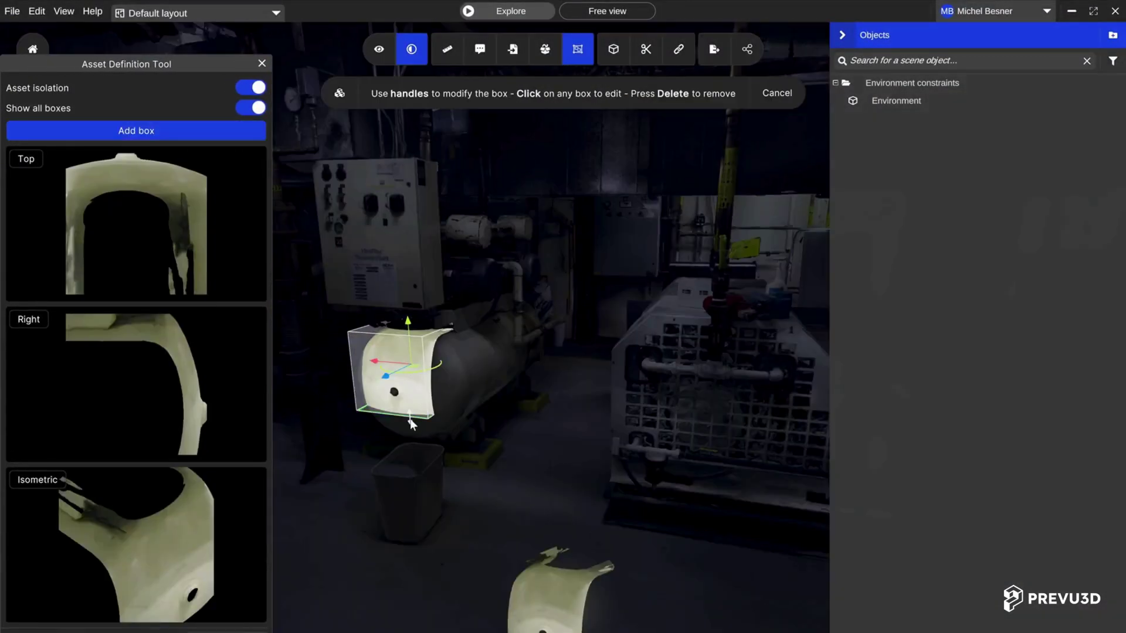
mouse_move(411, 423)
left_mouse_down()
mouse_move(464, 460)
mouse_move(517, 405)
mouse_move(492, 449)
left_mouse_up()
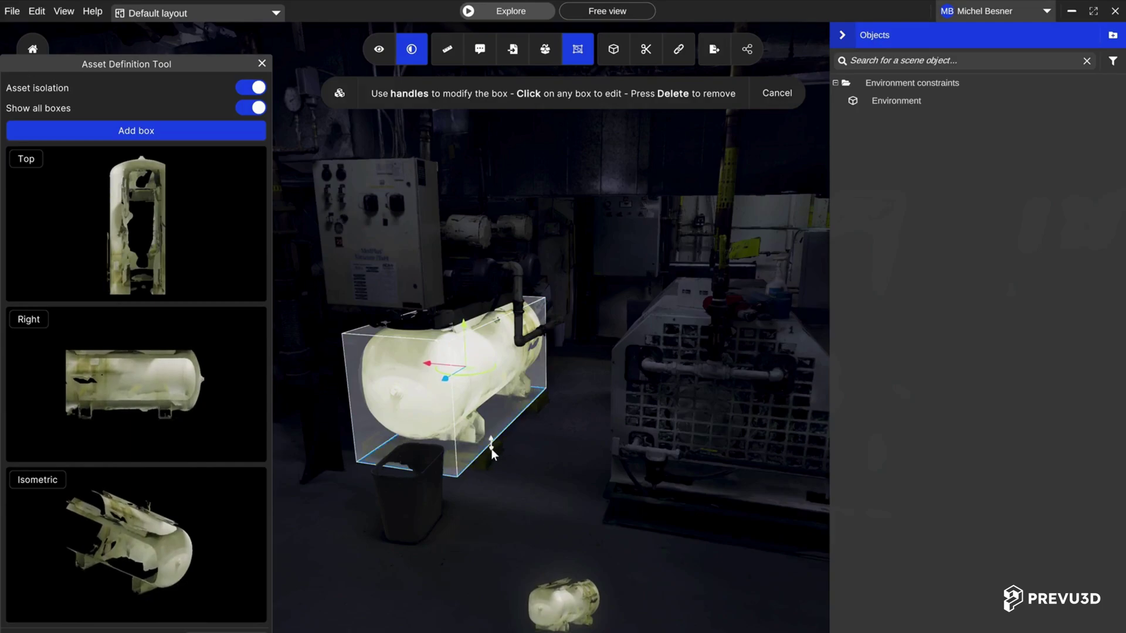
middle_click_drag(528, 493, 616, 457)
middle_click_drag(545, 396, 563, 308)
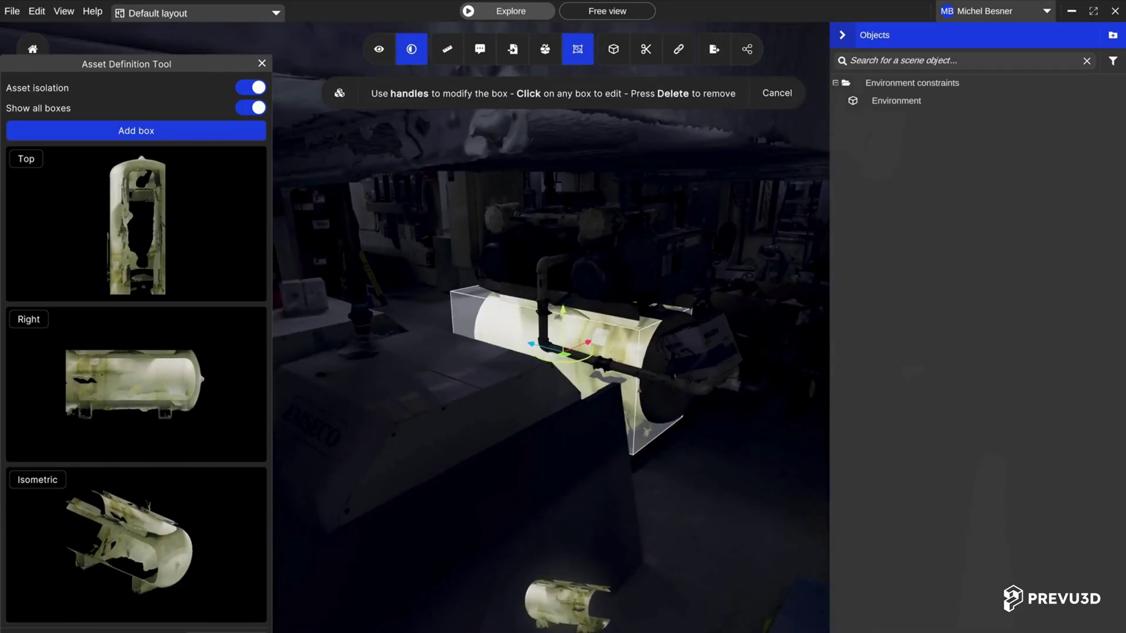
left_click(137, 130)
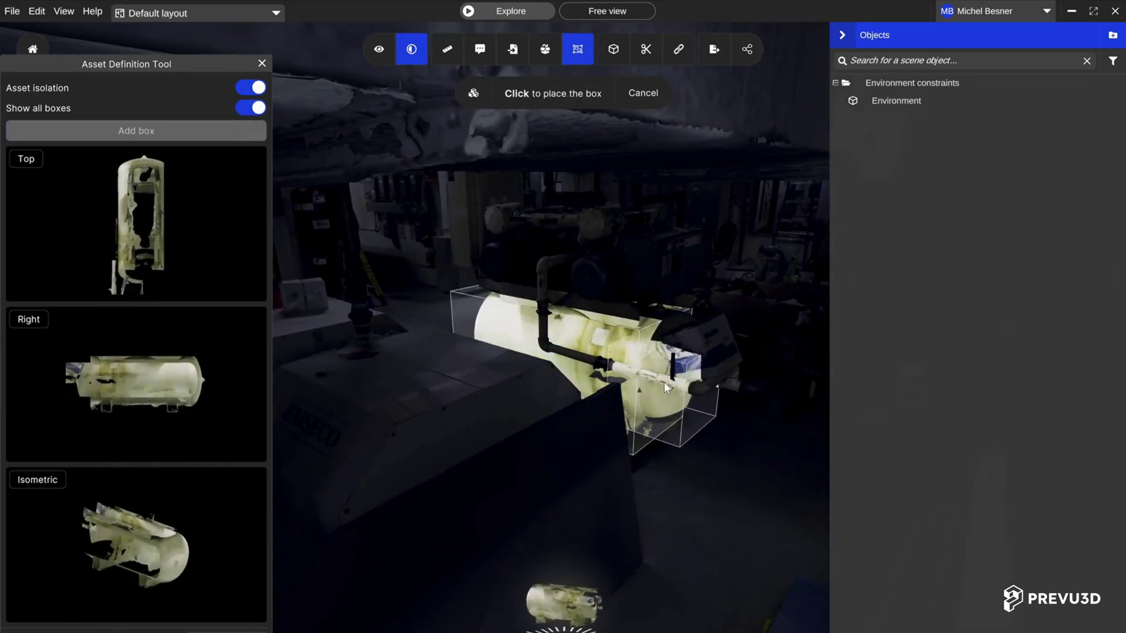
left_click(667, 388)
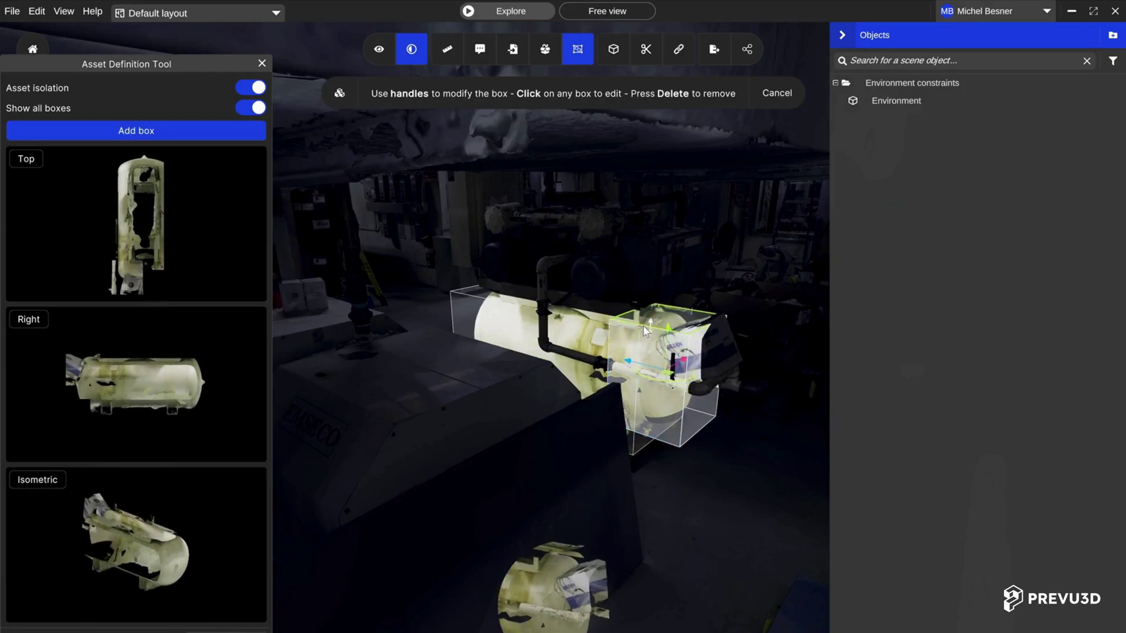
mouse_move(665, 343)
left_mouse_down()
mouse_move(616, 341)
mouse_move(573, 218)
left_mouse_up()
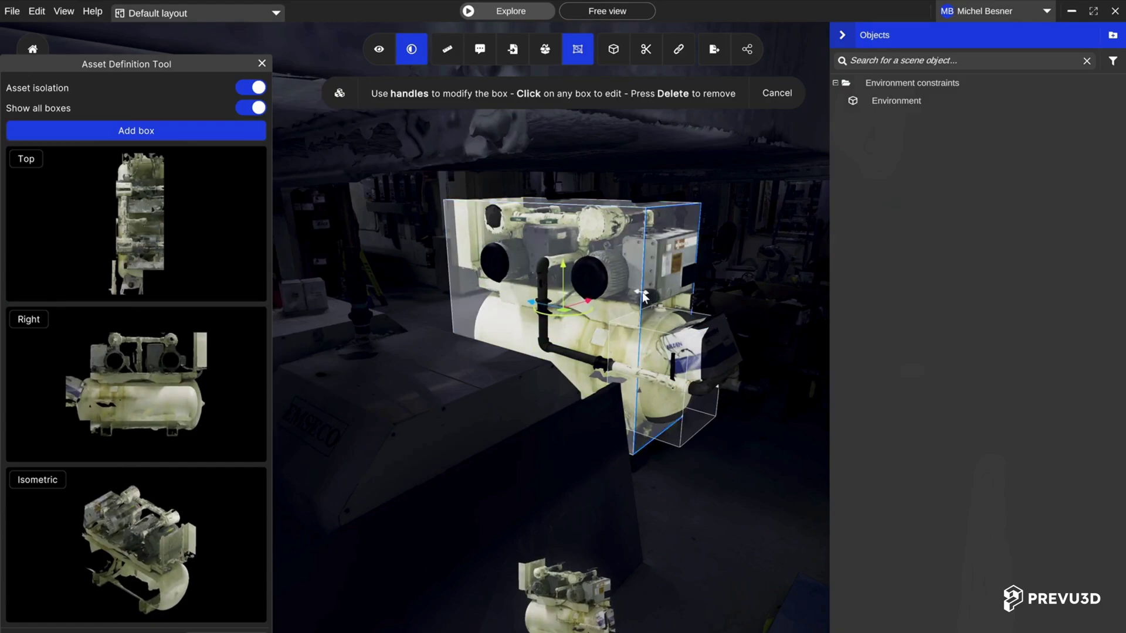
- Add boxes around the motor assembly and machine, widening them rightward
left_click(137, 130)
left_click(605, 276)
left_click(136, 130)
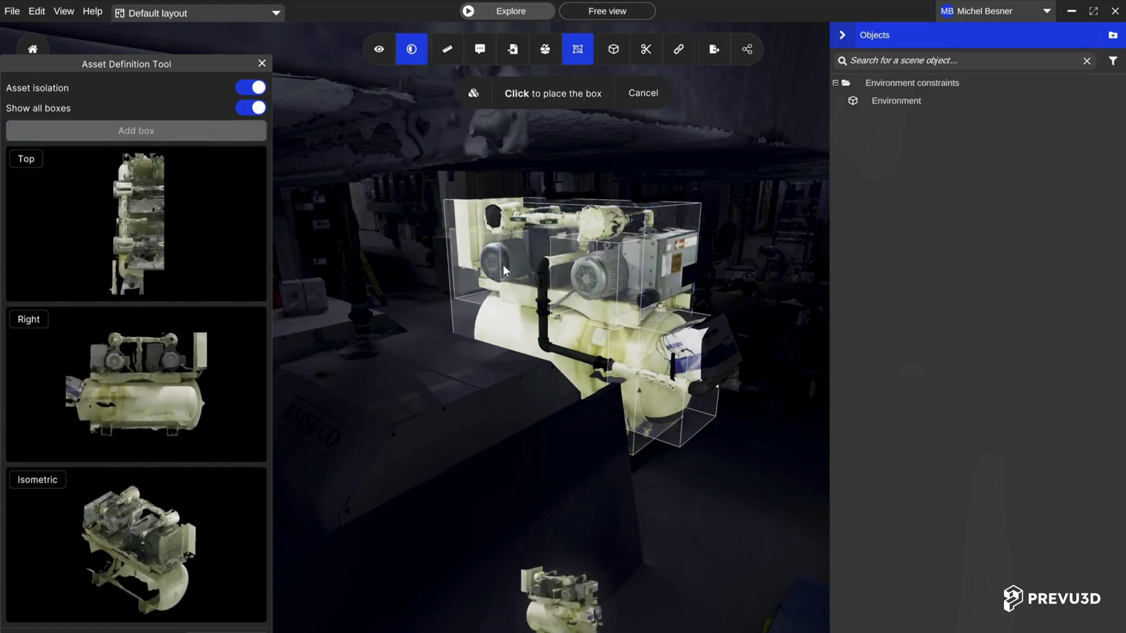
left_click(502, 265)
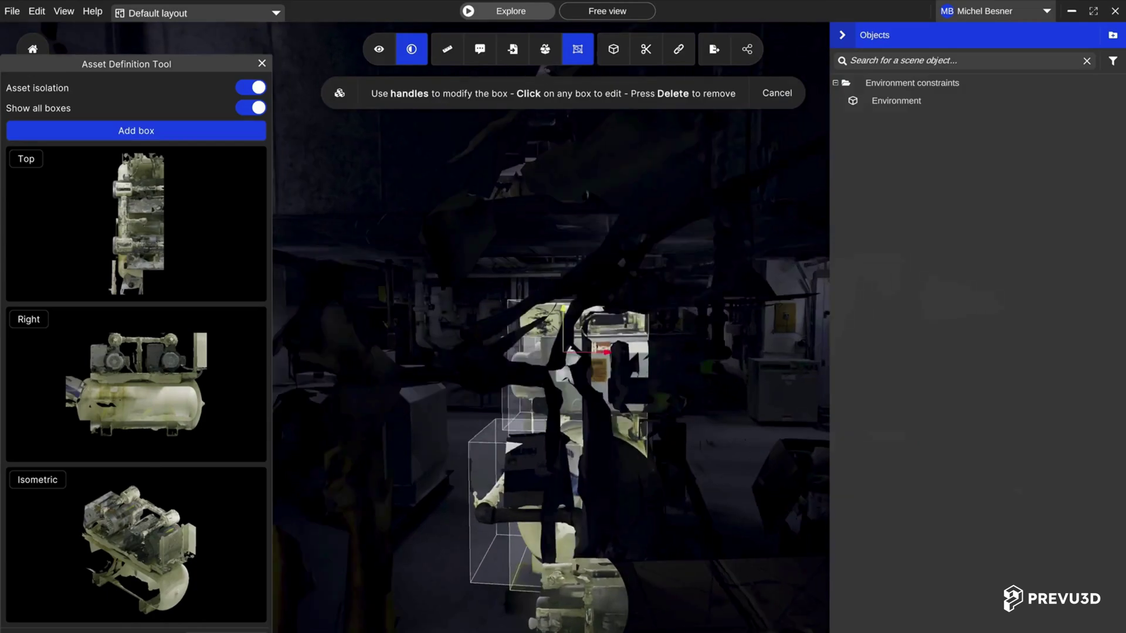
middle_click_drag(563, 352, 556, 464)
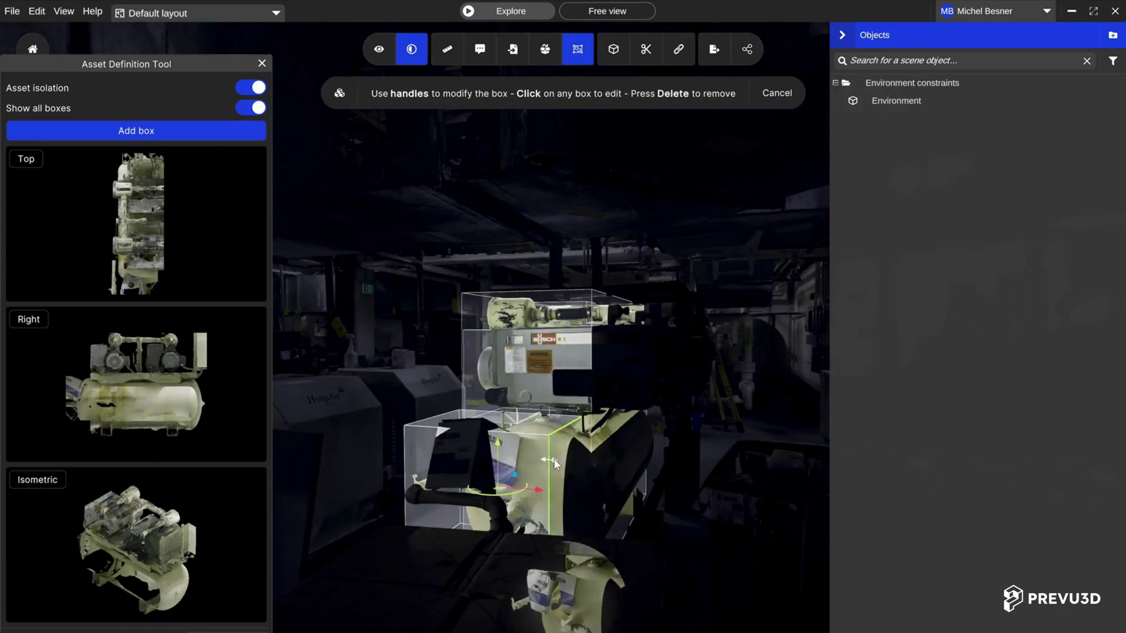
left_click_drag(556, 463, 674, 484)
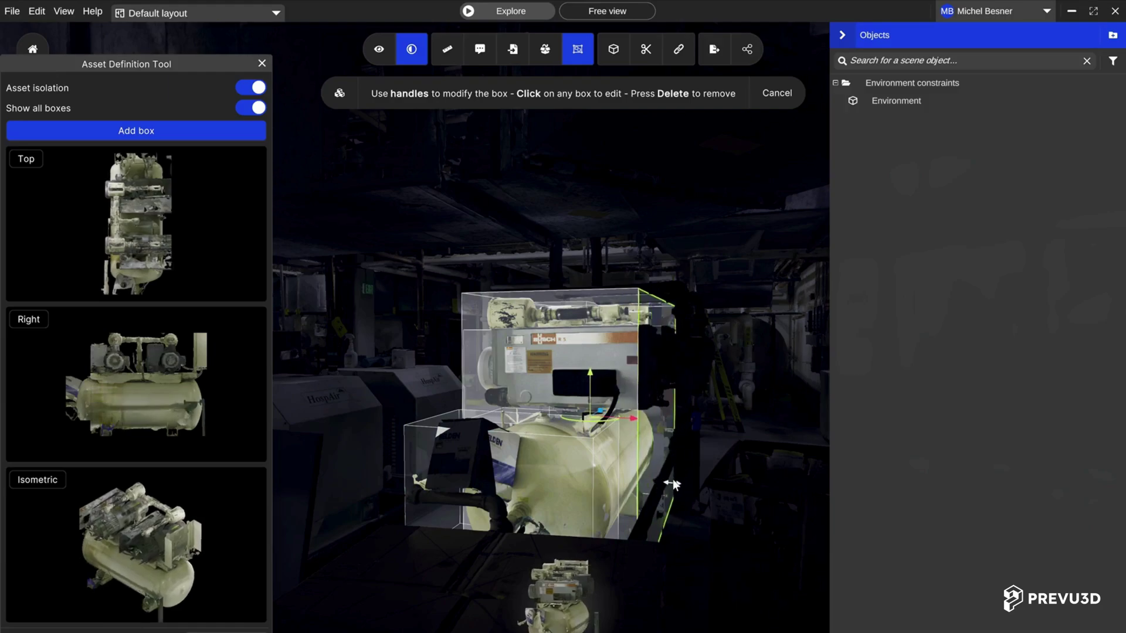
left_click(136, 130)
left_click(651, 369)
scroll(564, 352, "up", 5)
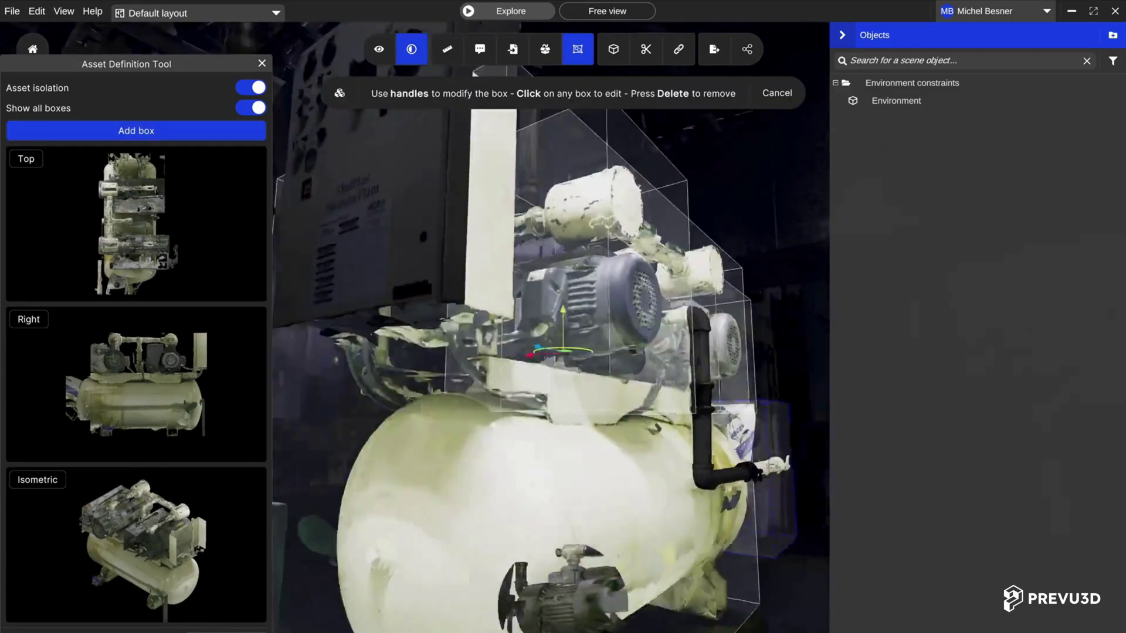
- Box the control panel, extending the box right and downward
middle_click_drag(563, 353, 528, 308)
left_click(136, 131)
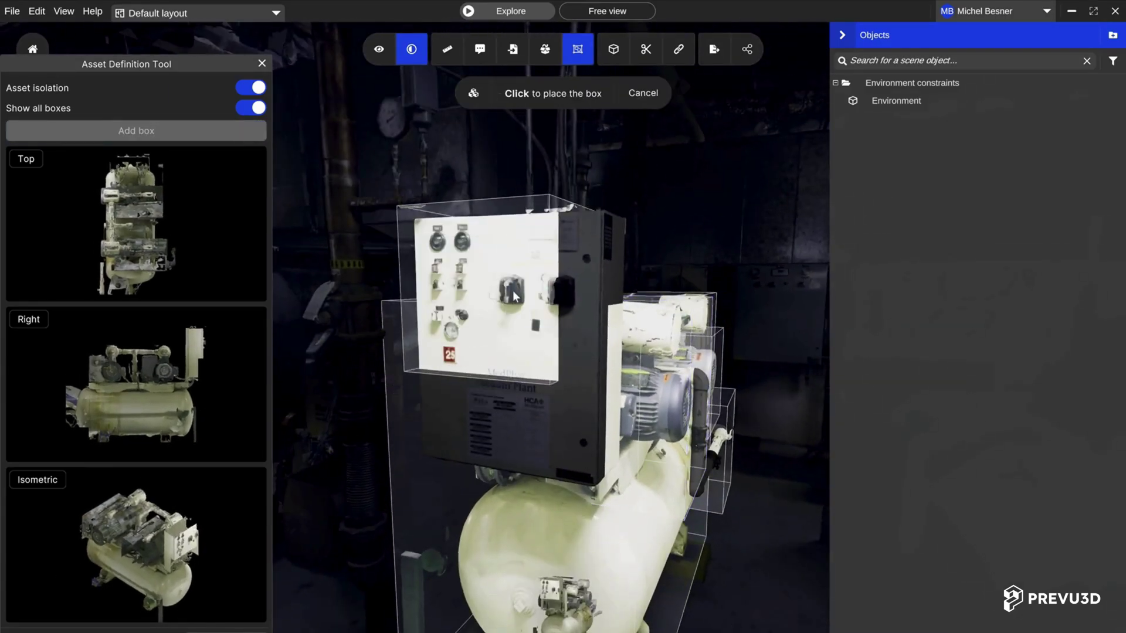
left_click(514, 294)
left_click_drag(554, 299, 646, 299)
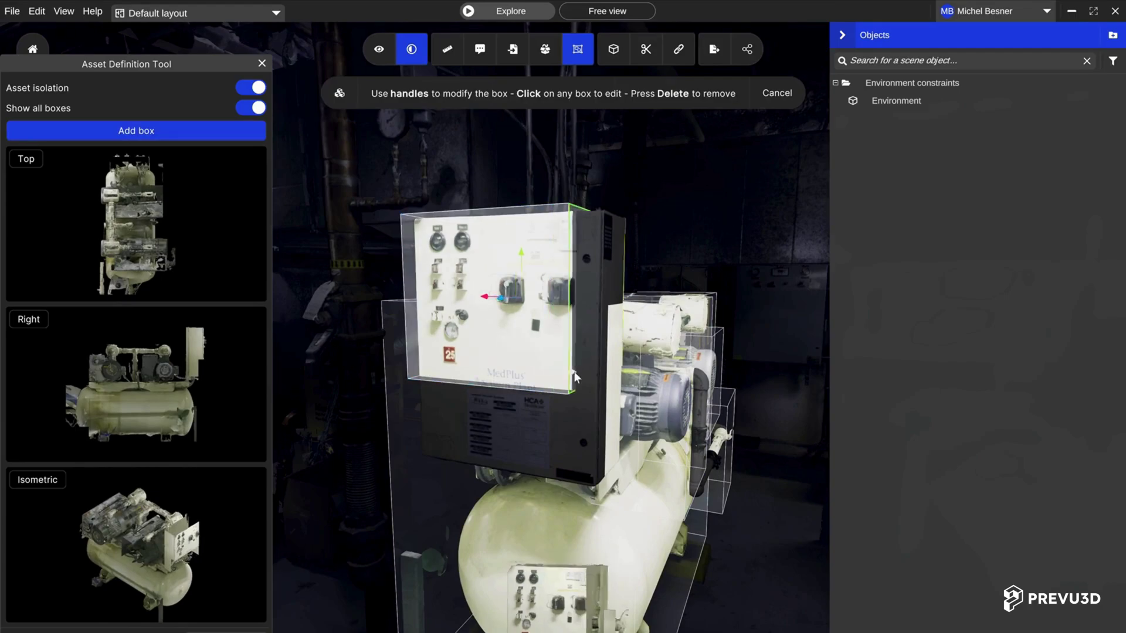
left_click_drag(528, 387, 572, 500)
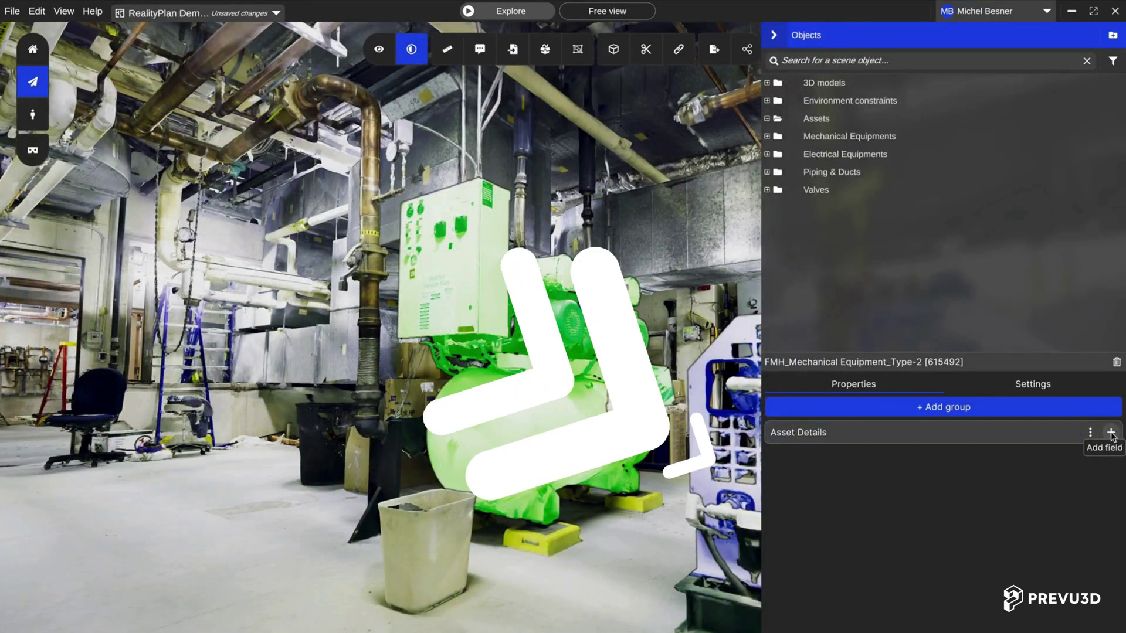
- Add Asset Type 'Vacuum System' and Manufacturer 'Ohmeda' text fields to Asset Details
left_click(1111, 433)
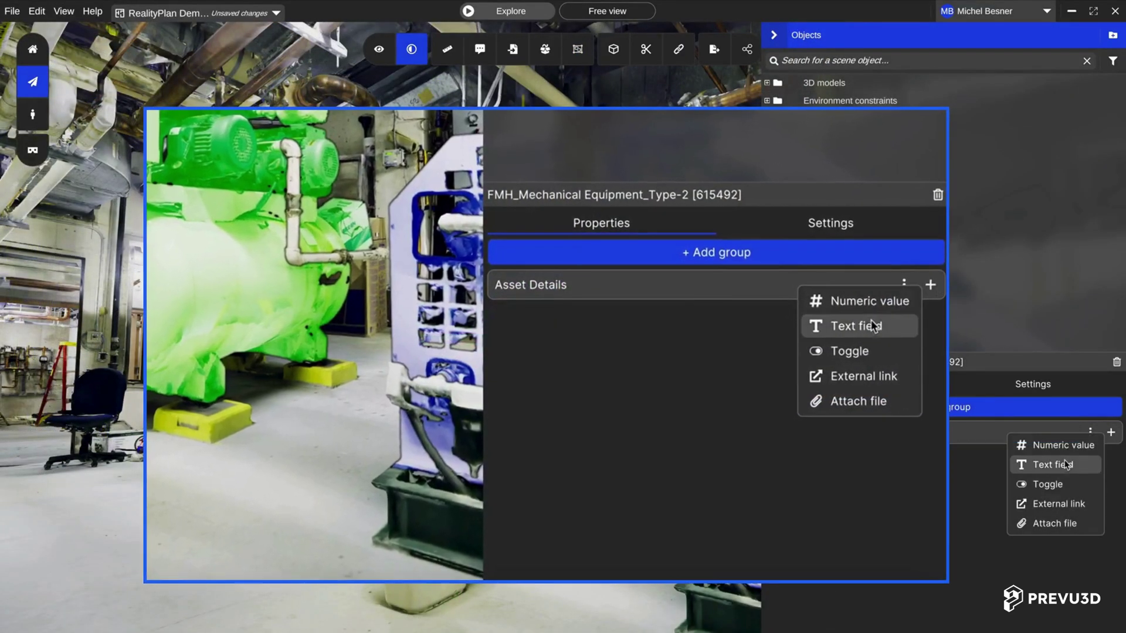
left_click(1064, 465)
left_click(585, 310)
type("Asset Tty")
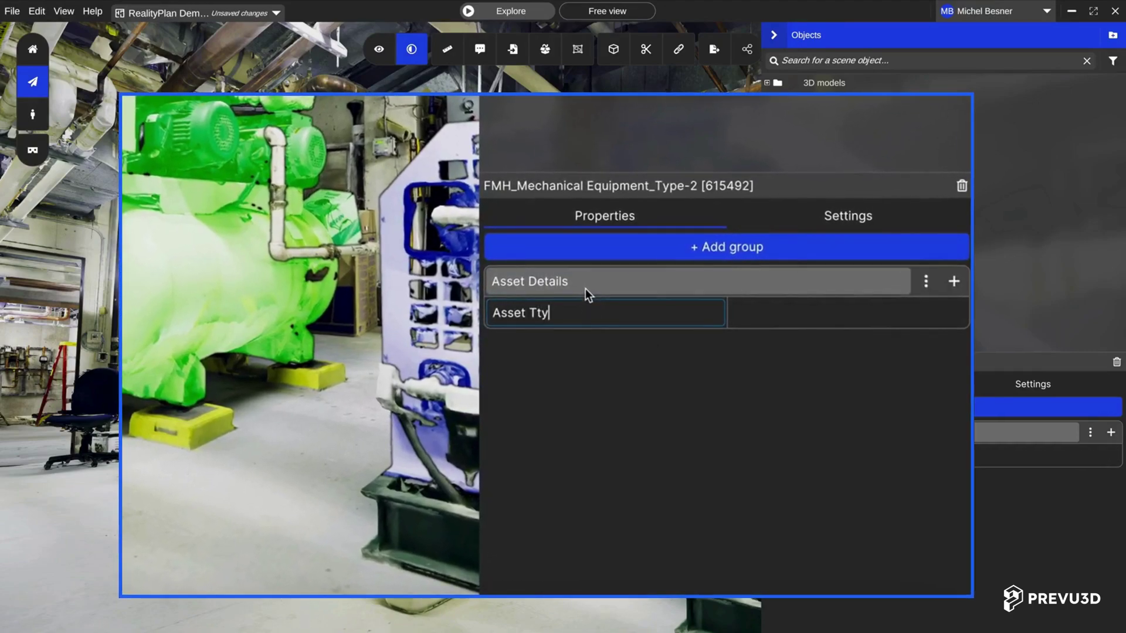
key("BackSpace")
key("BackSpace")
type("ype")
key("Tab")
type("Vacuu")
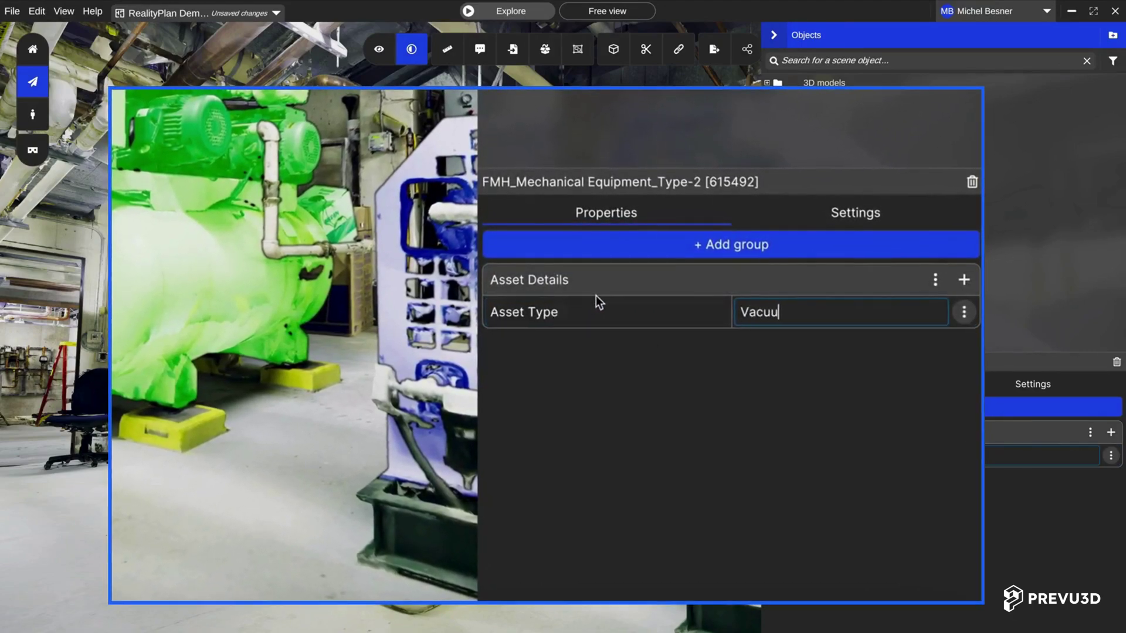
type("m System")
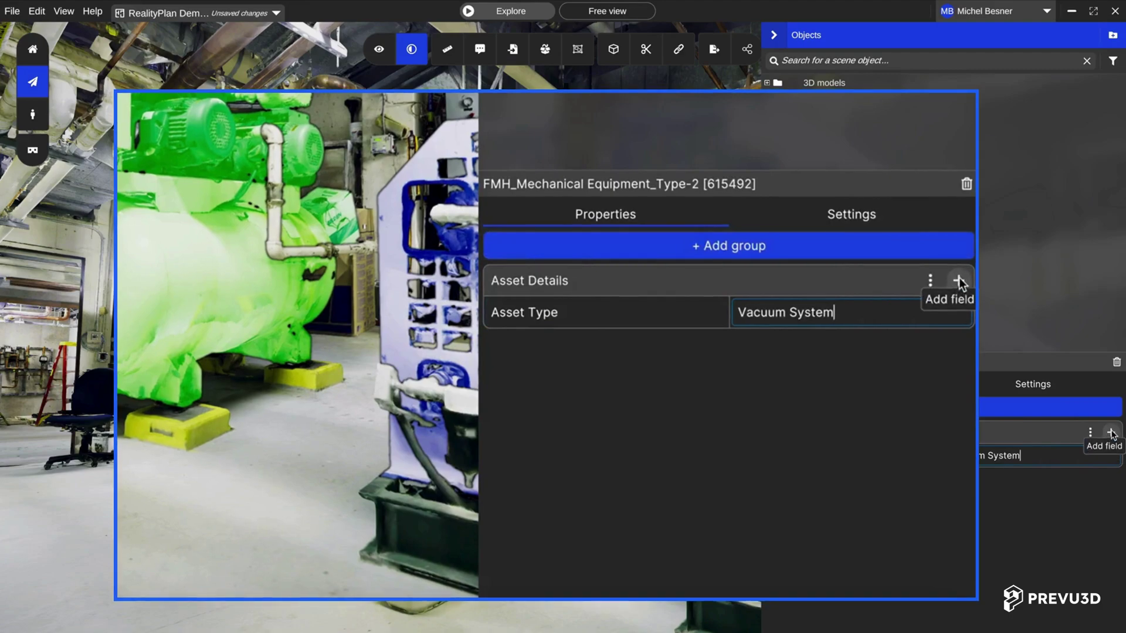
left_click(959, 279)
left_click(890, 324)
left_click(607, 343)
type("M")
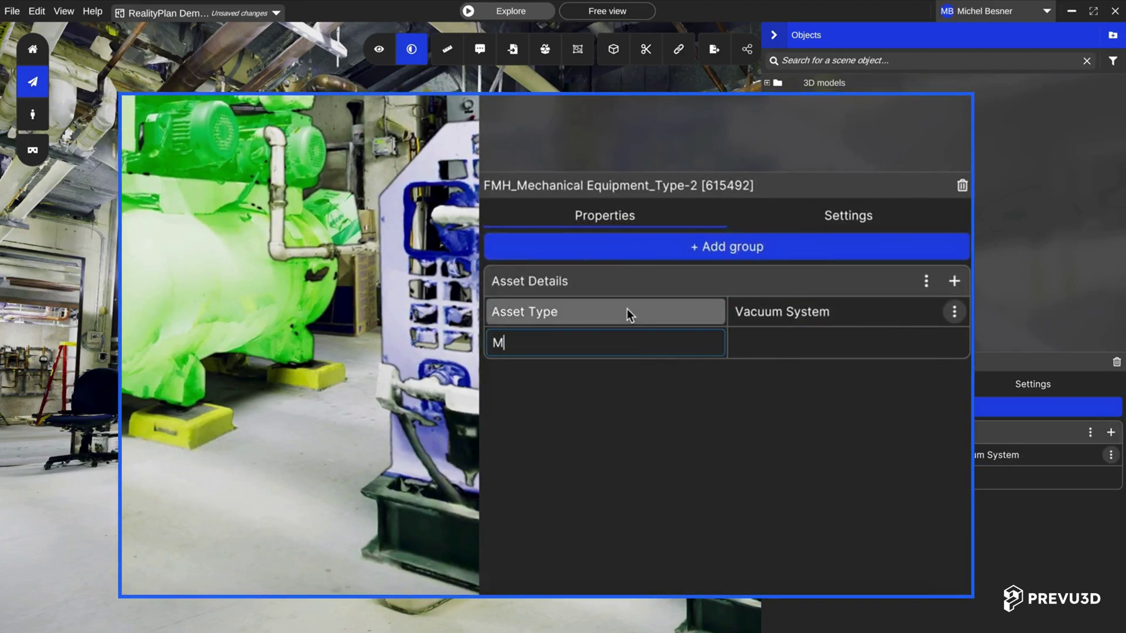
type("anufacturer")
key("Tab")
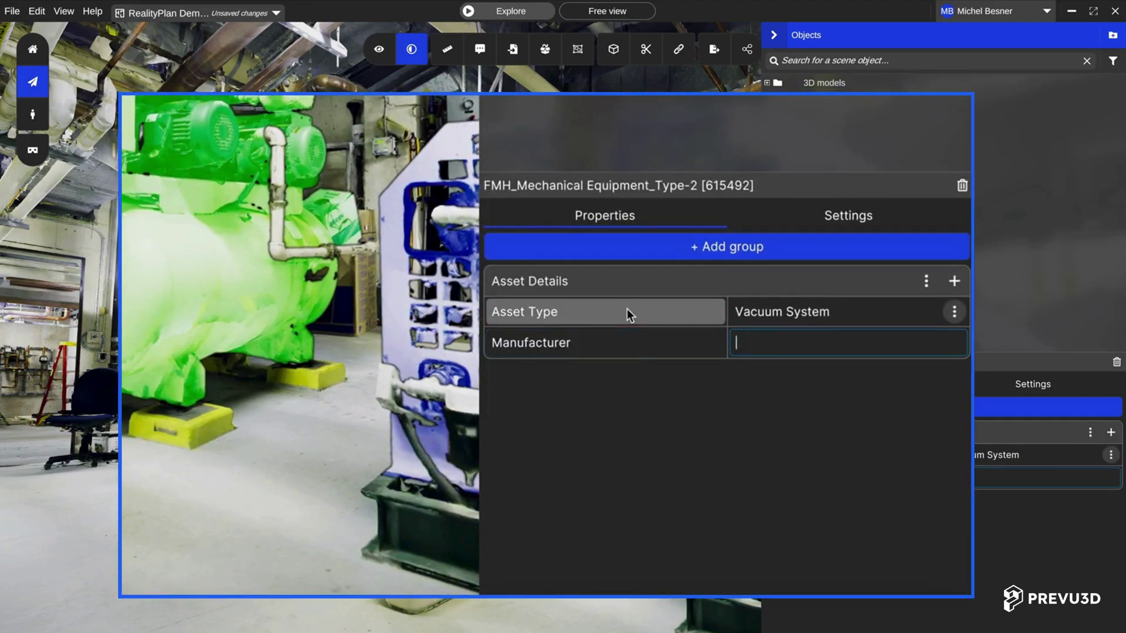
type("Ohmeda")
- Add a Model Type text field with value 'MedPlus RCo100'
left_click(955, 282)
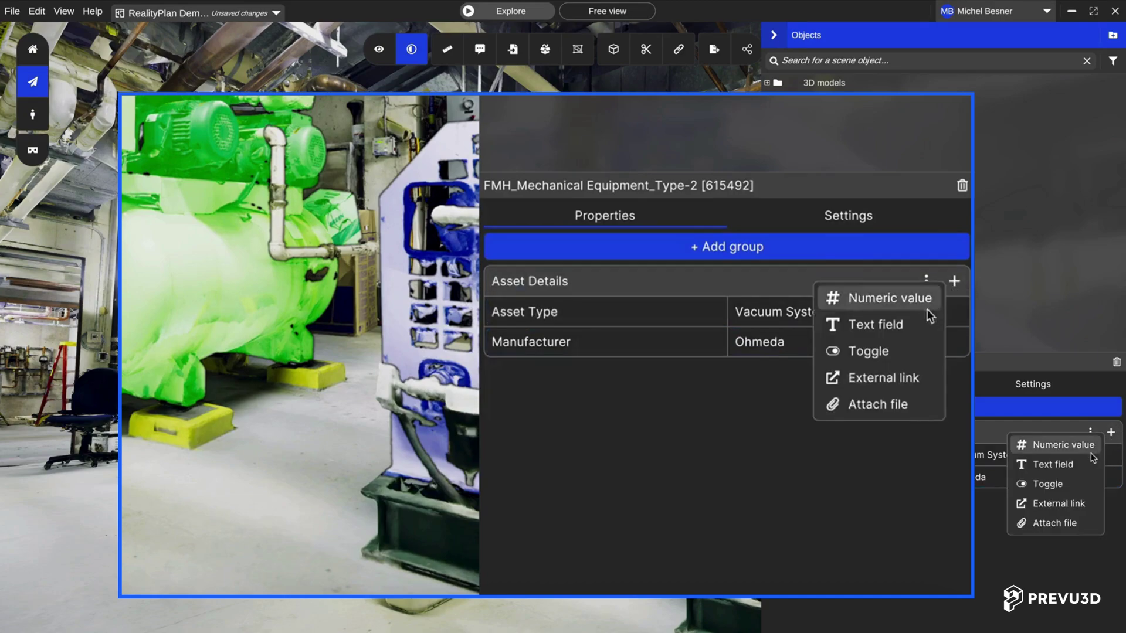
left_click(888, 325)
left_click(608, 373)
type("Model Type")
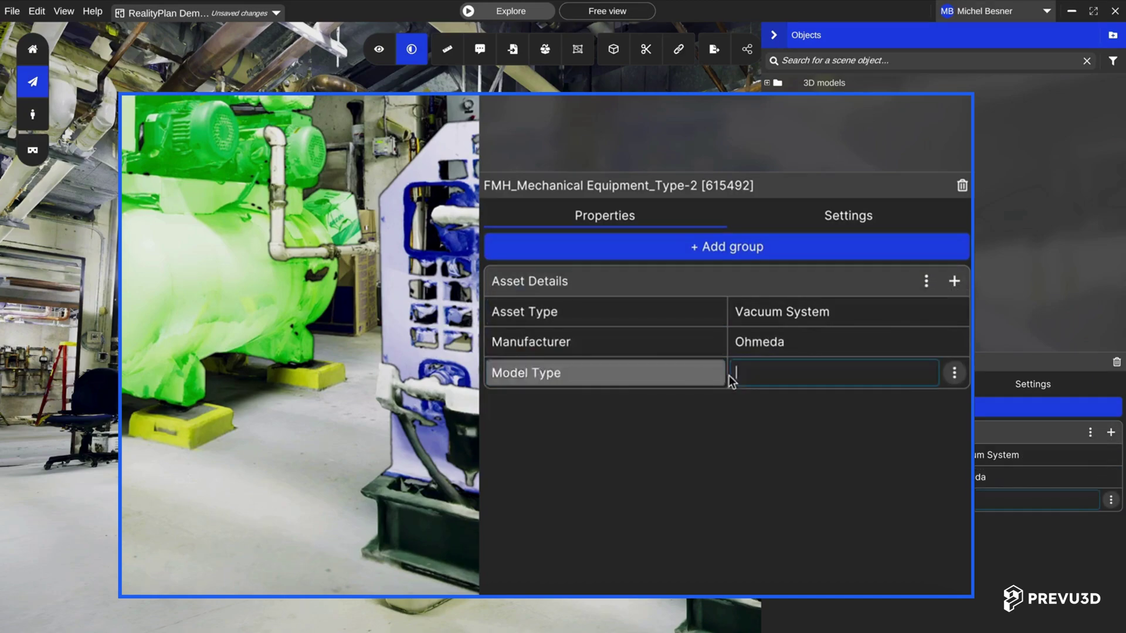
left_click(792, 373)
type("MedPlus RC")
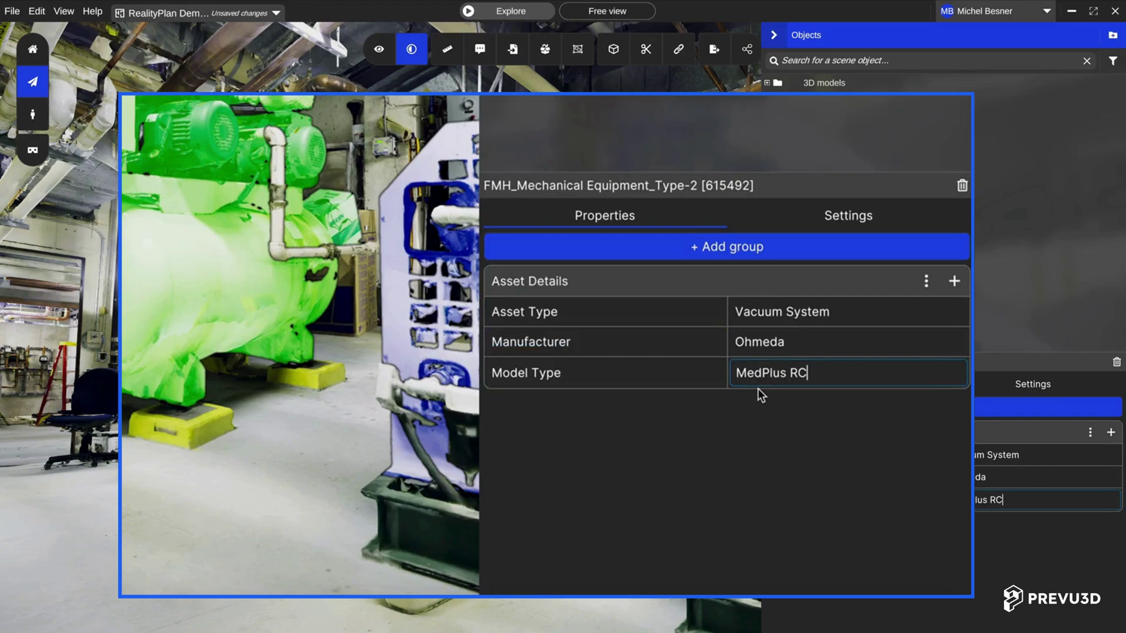
type("o100")
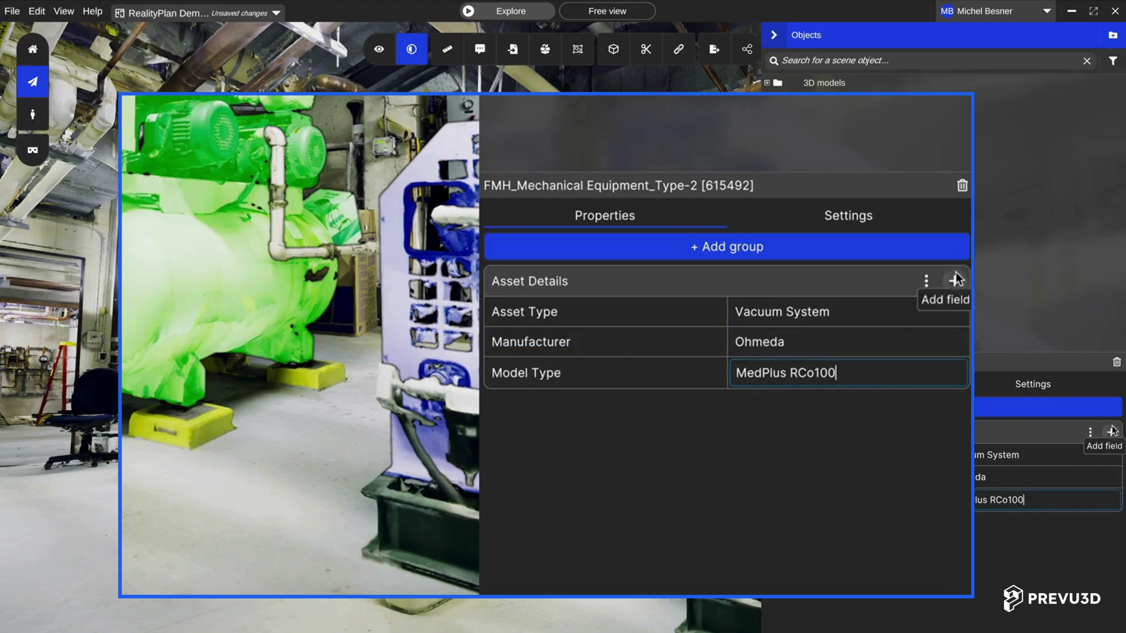
- Create a Specifications group with a Horse Power text field set to 2x5
left_click(918, 248)
left_click(670, 411)
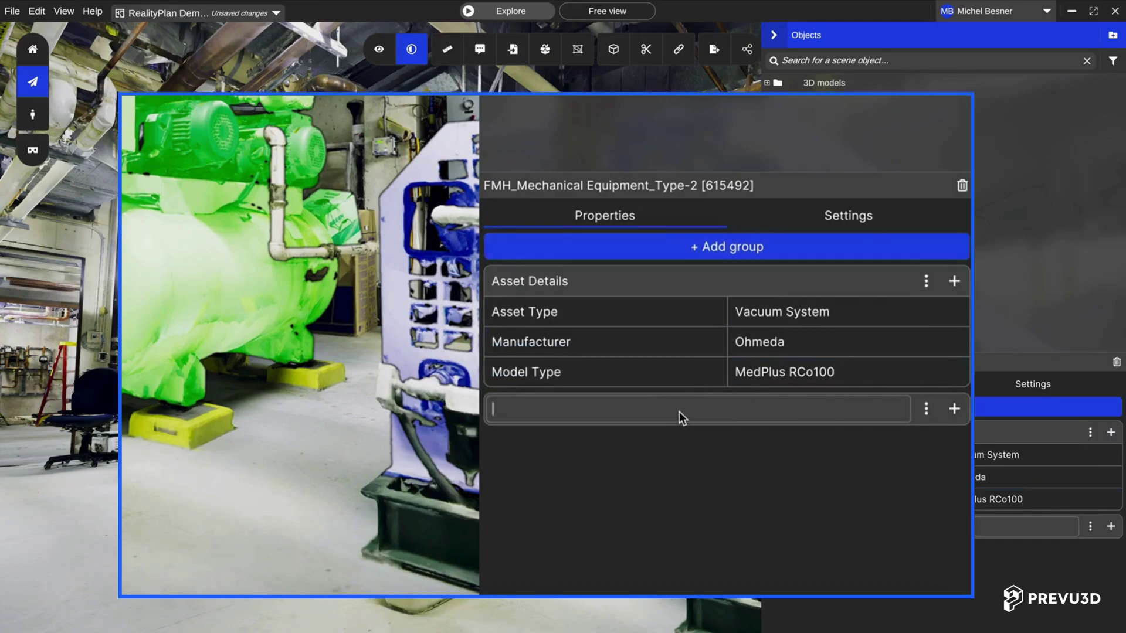
type("Specifications")
key("Return")
left_click(954, 408)
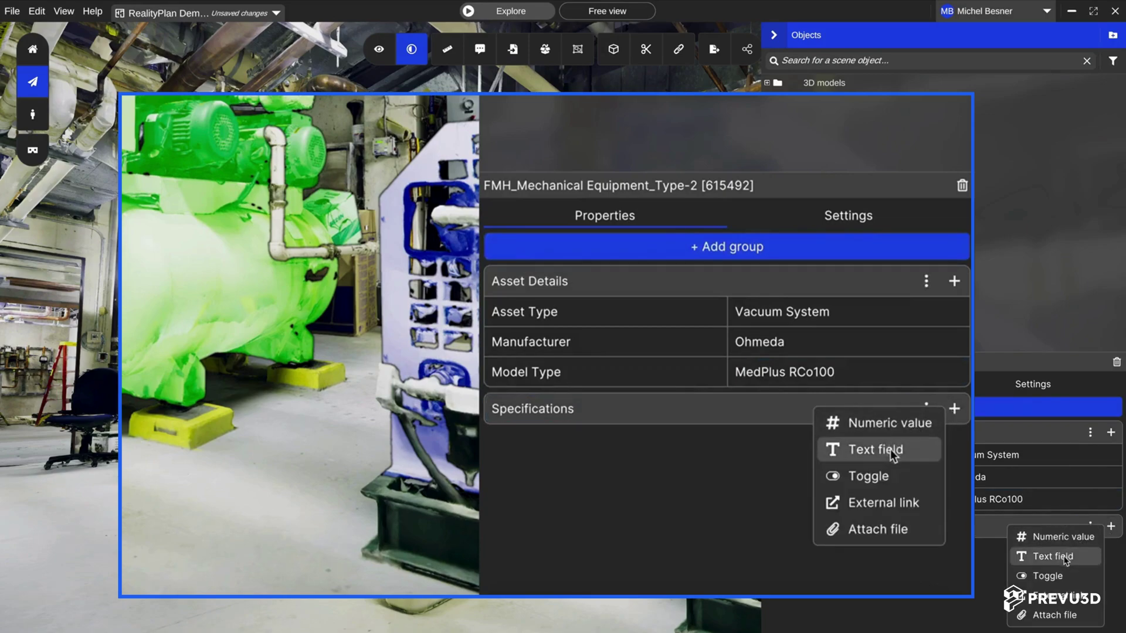
left_click(871, 448)
left_click(636, 445)
type("Horse")
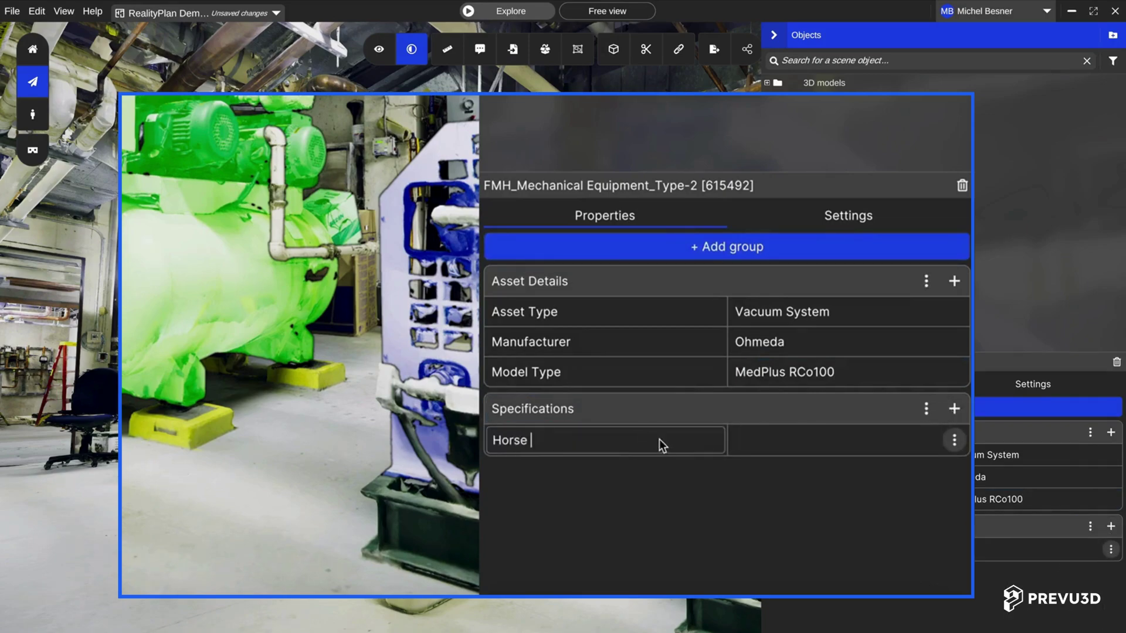
type(" Power")
key("Tab")
type("2x5")
key("Return")
left_click(953, 408)
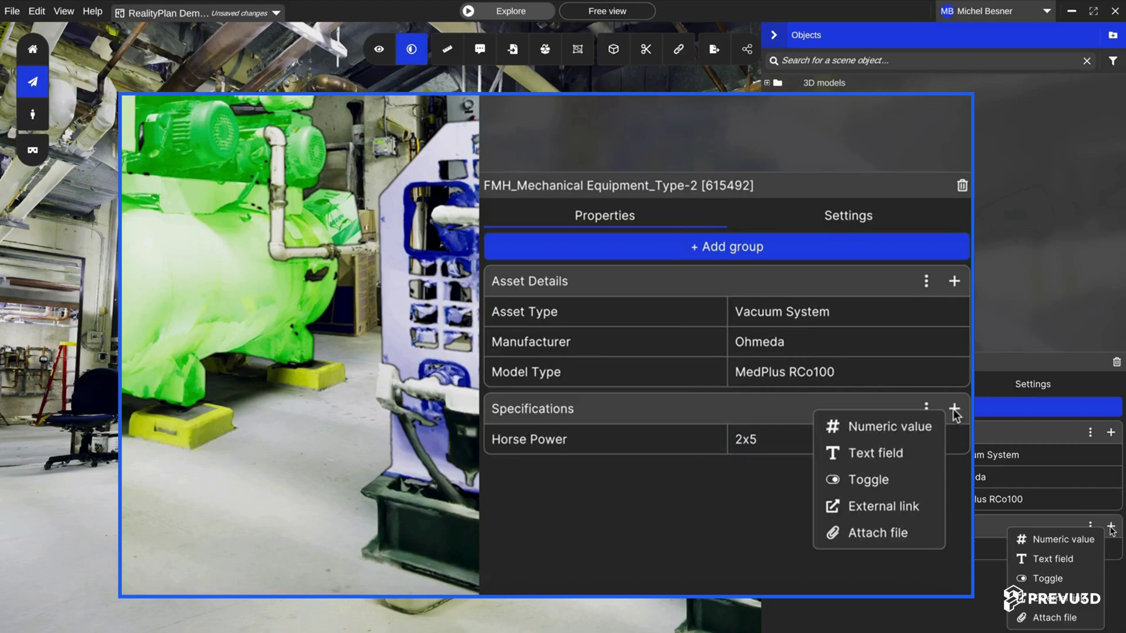
- Add numeric fields Total Amps 13 and Volts 460
left_click(878, 428)
left_click(638, 473)
type("Total")
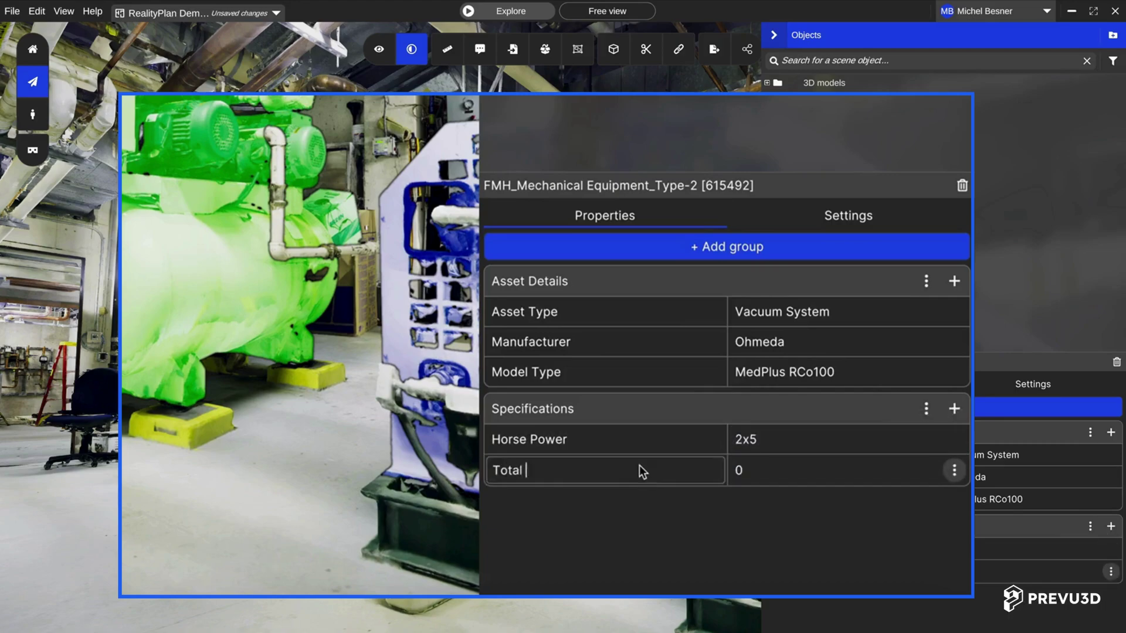
type(" Amps")
key("Tab")
type("13")
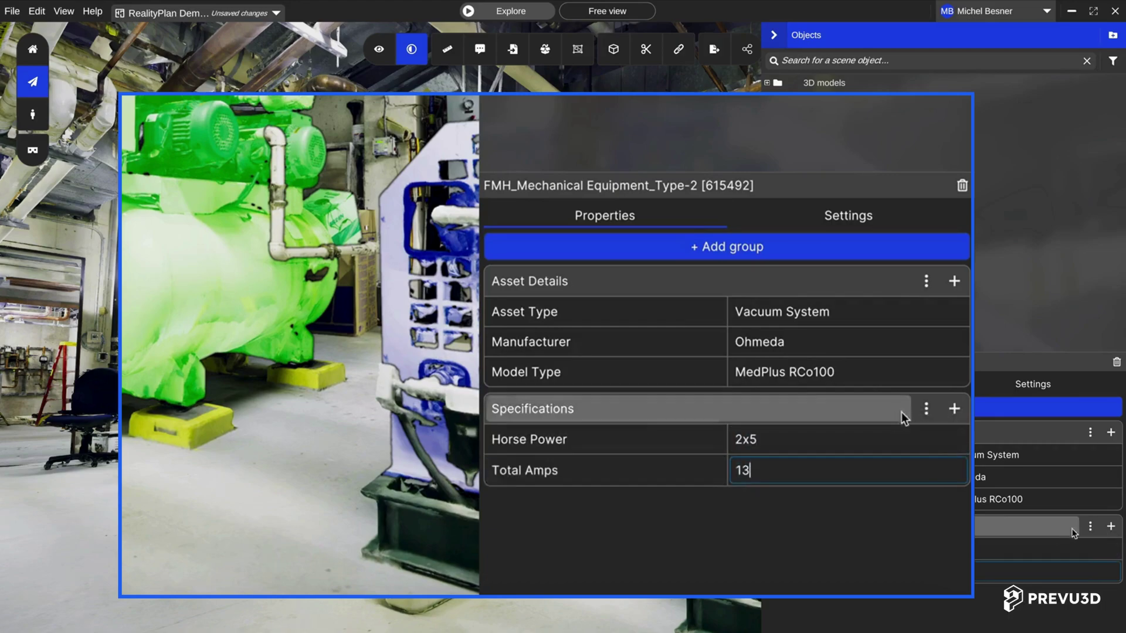
left_click(954, 408)
left_click(881, 428)
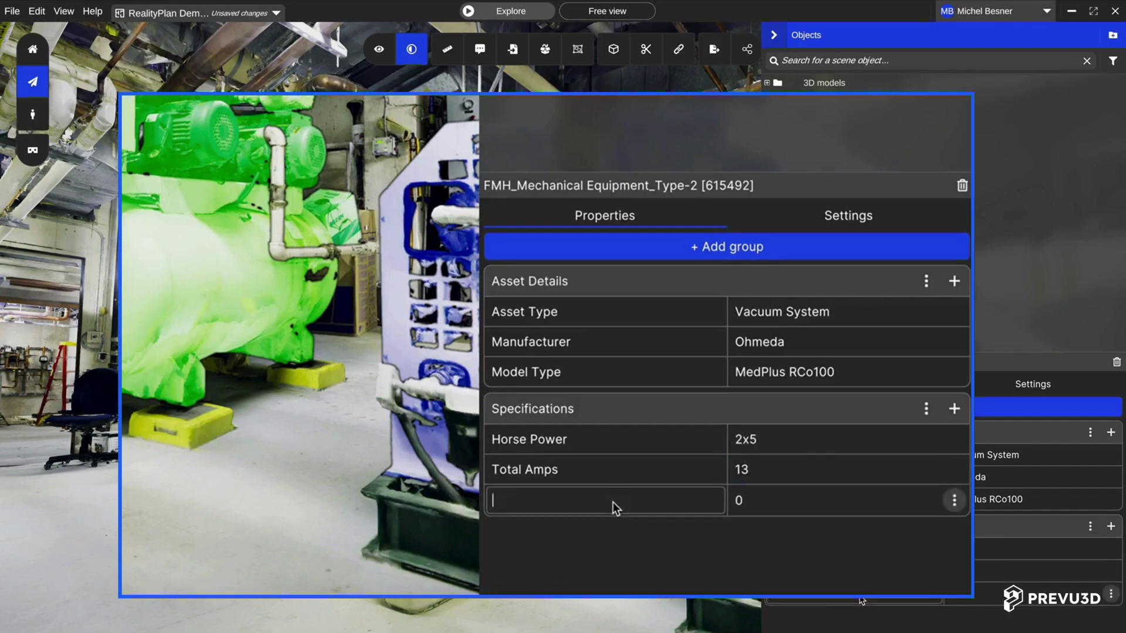
left_click(614, 501)
type("Volts")
key("Tab")
type("460")
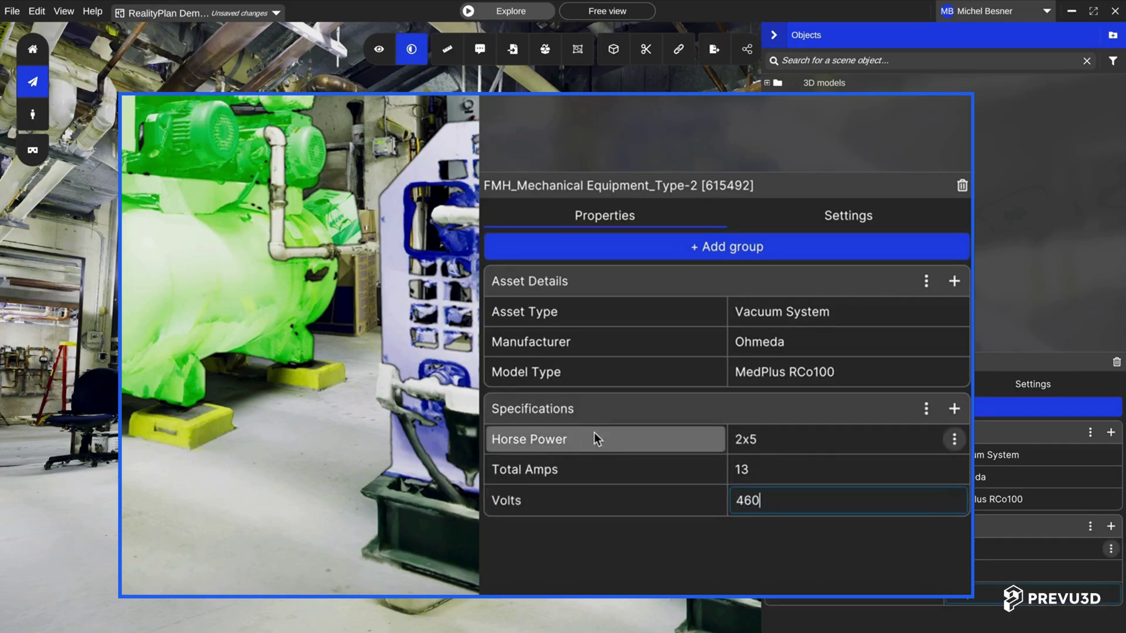
- Add a Status (Active) toggle field and switch it on
left_click(953, 409)
left_click(882, 468)
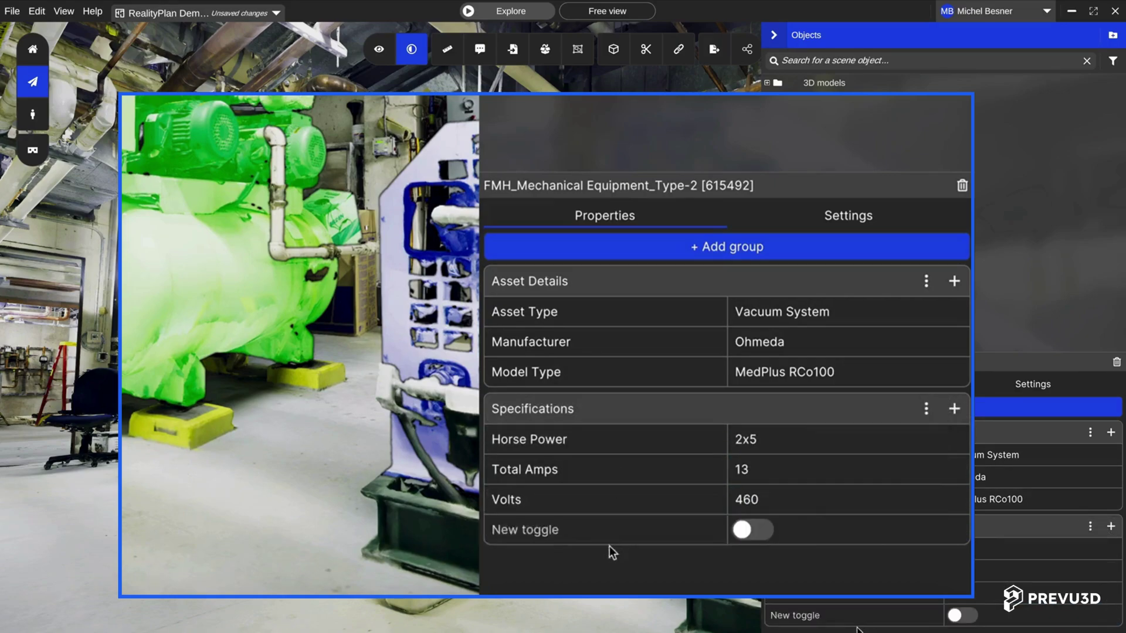
left_click(605, 530)
type("Status (Active")
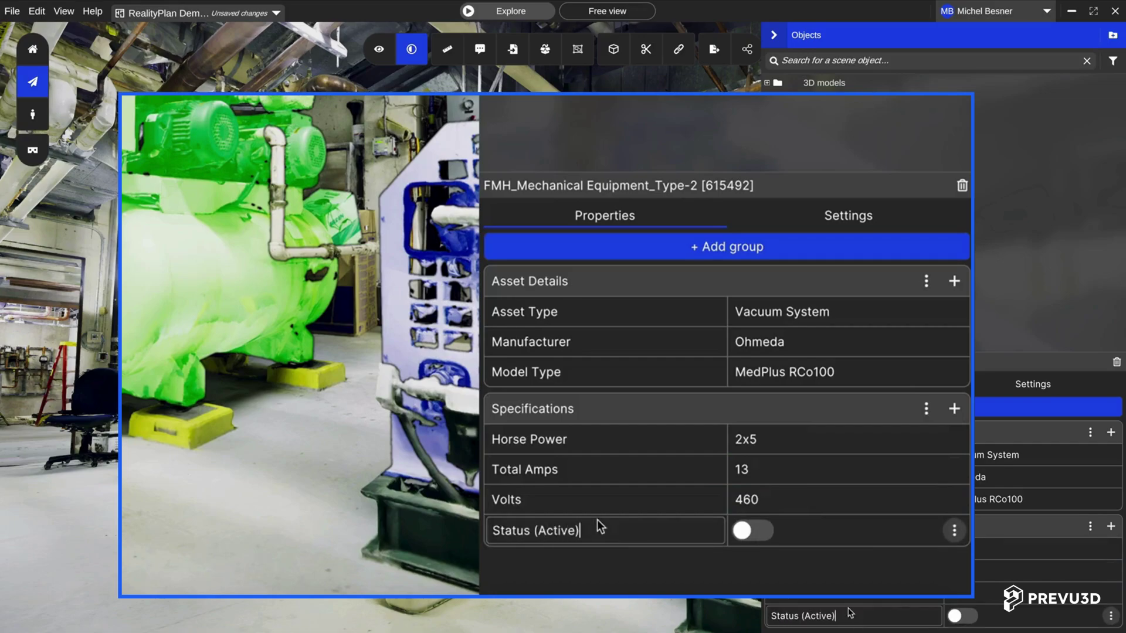
left_click(752, 531)
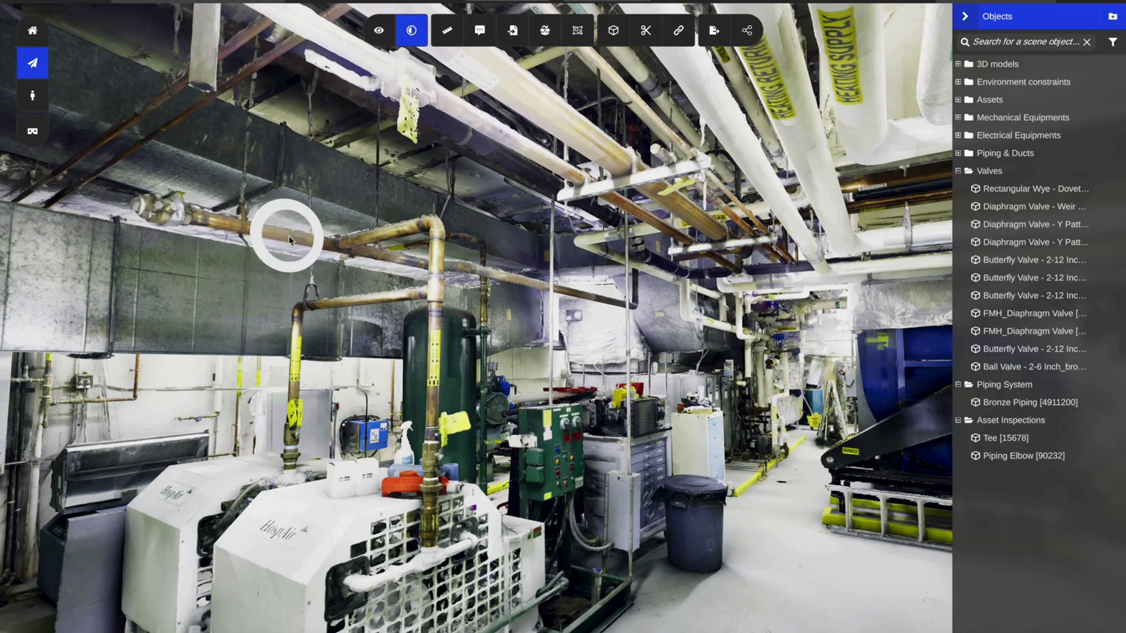
- Show Bronze Piping's Specifications (Water, 100 PSI, 50 °C), then select the bronze ball valve
left_click(313, 237)
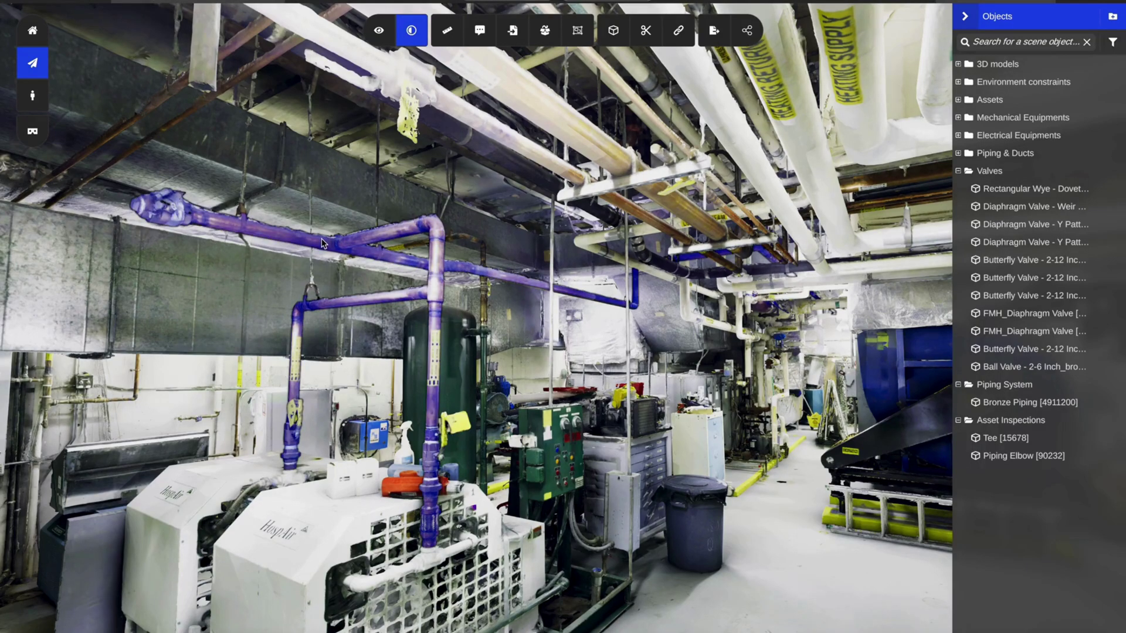
left_click(321, 242)
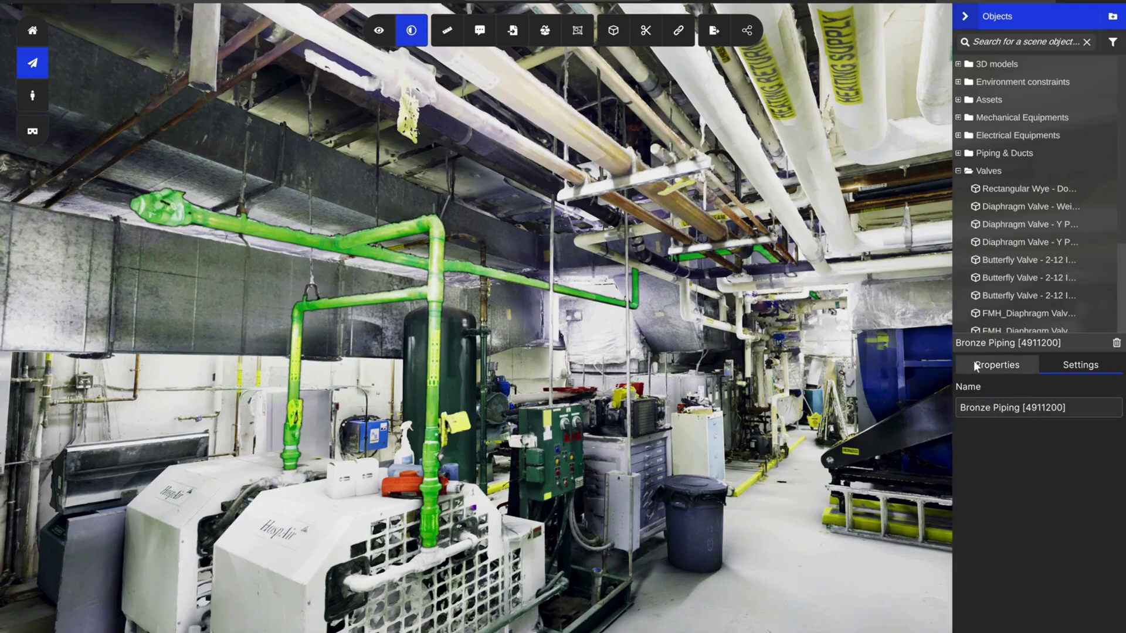
left_click(989, 360)
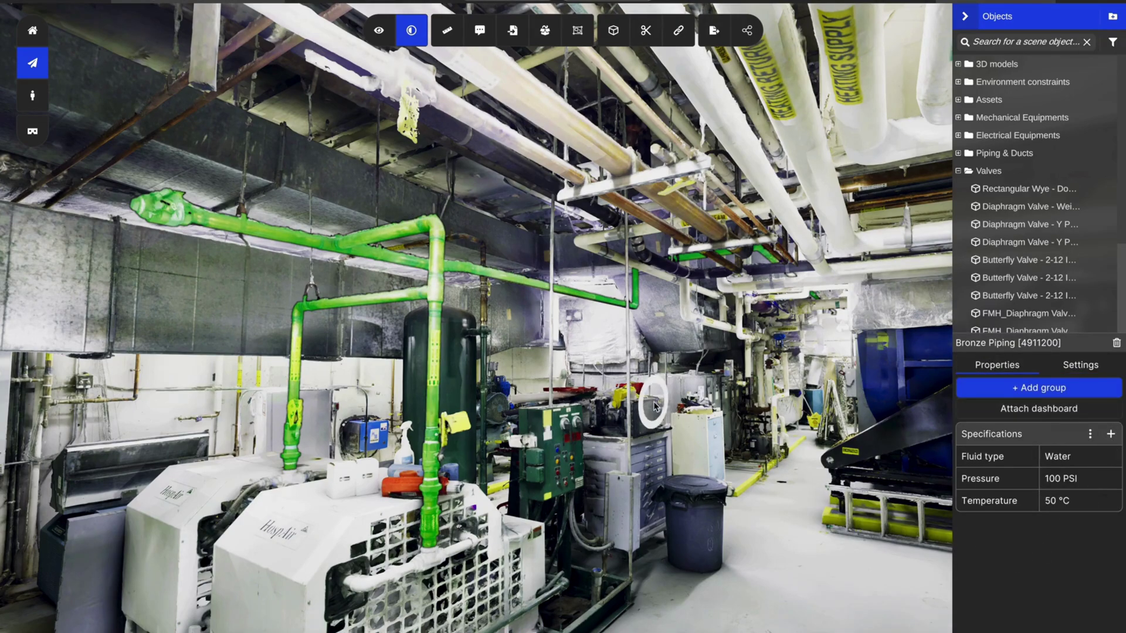
left_click(430, 456)
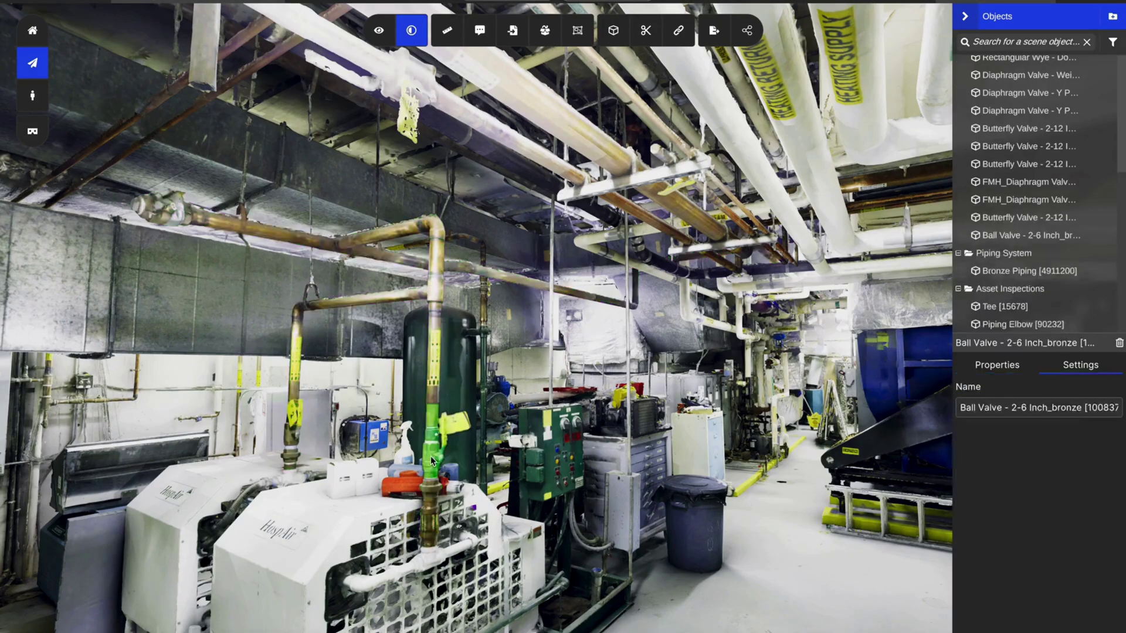
- Review the ball valve's properties, then show Piping Elbow [90232]'s inspection details
left_click(985, 366)
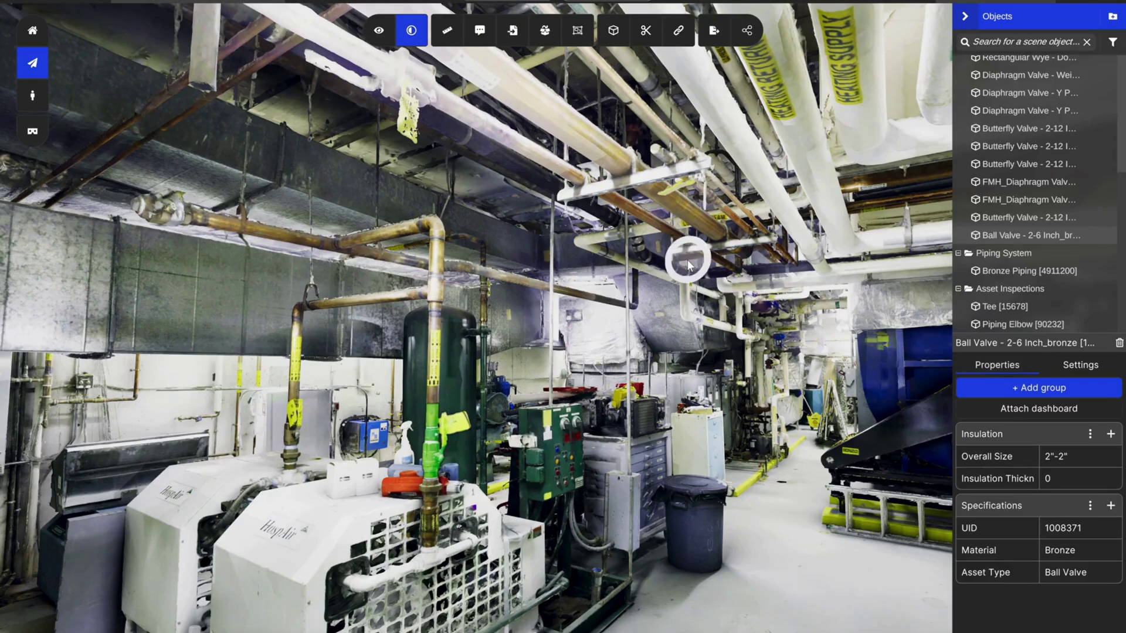
left_click(470, 269)
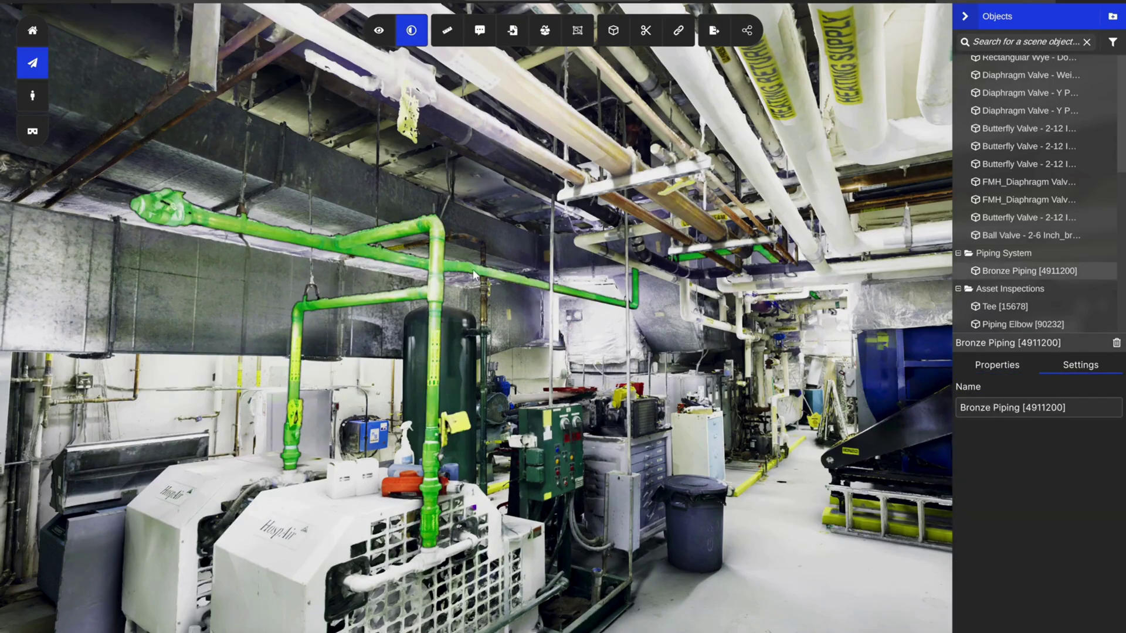
left_click(759, 247)
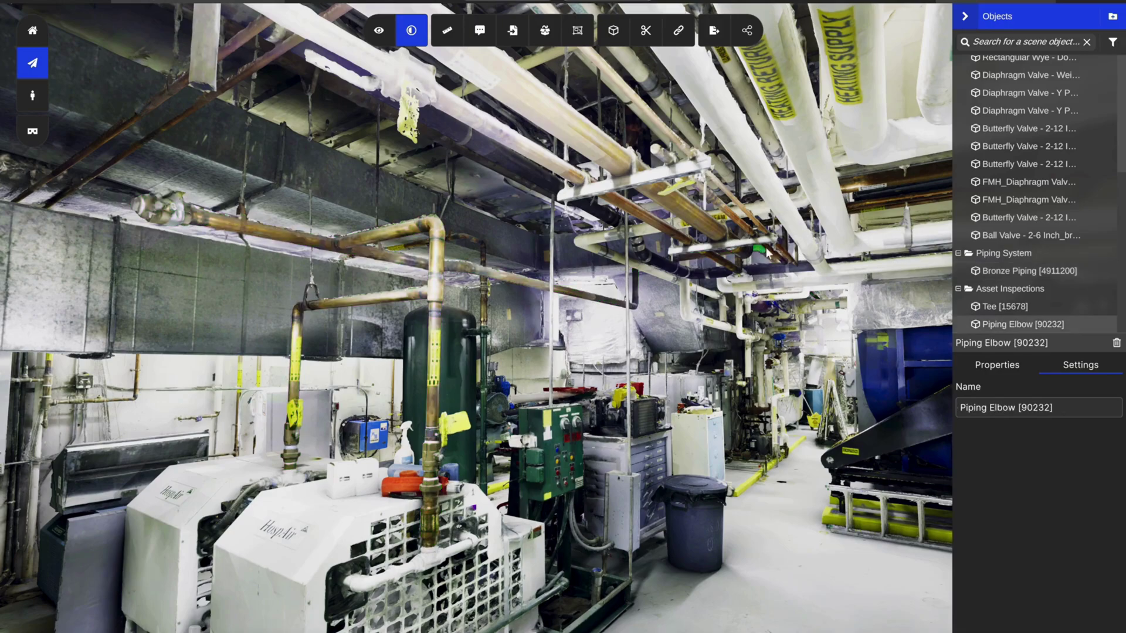
left_click(998, 365)
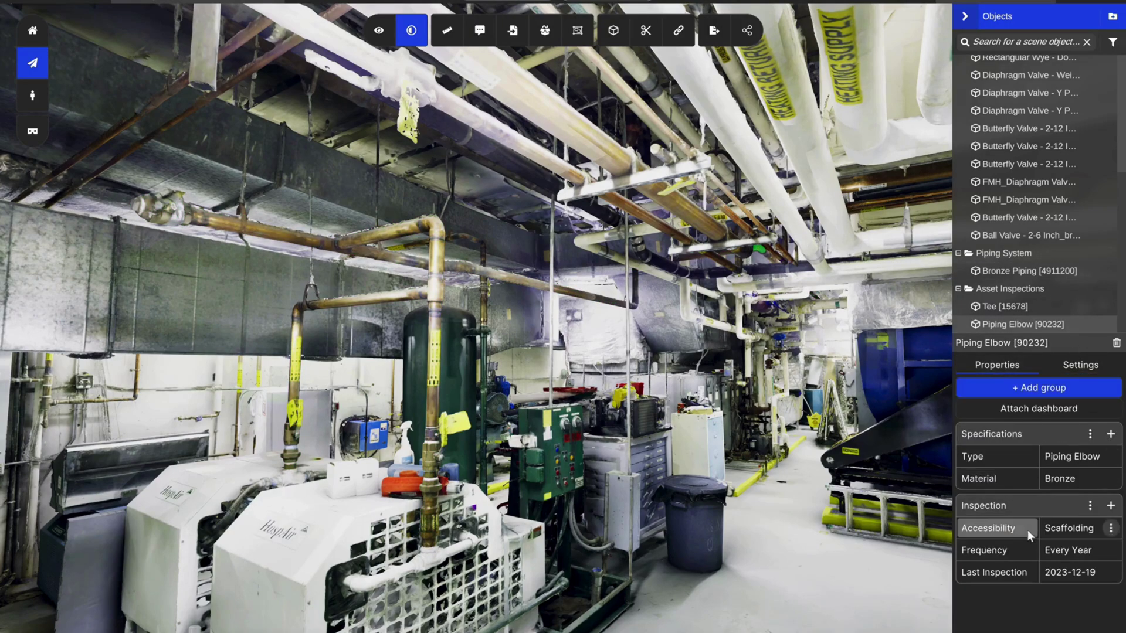
mouse_move(1024, 324)
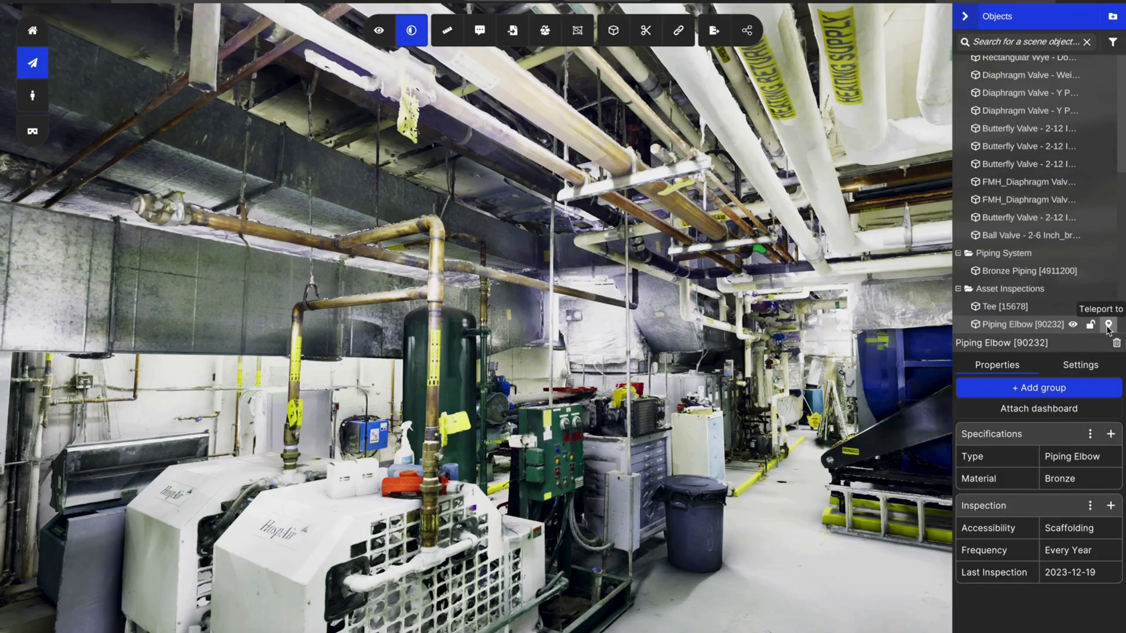
- Teleport the view to Piping Elbow [90232] on the overhead pipe
left_click(1108, 324)
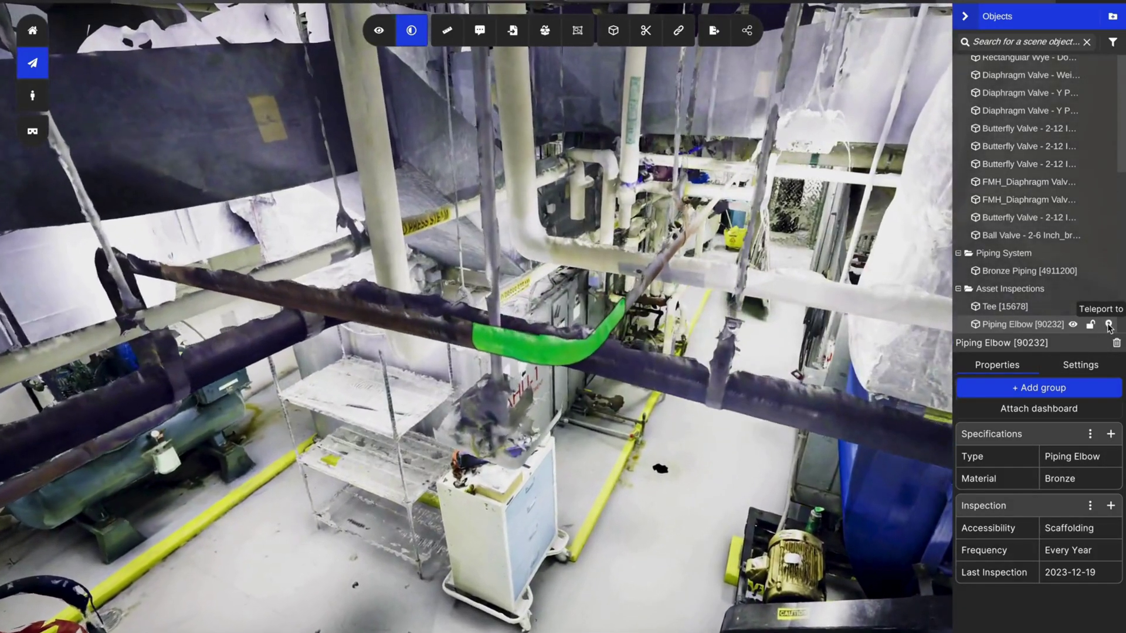